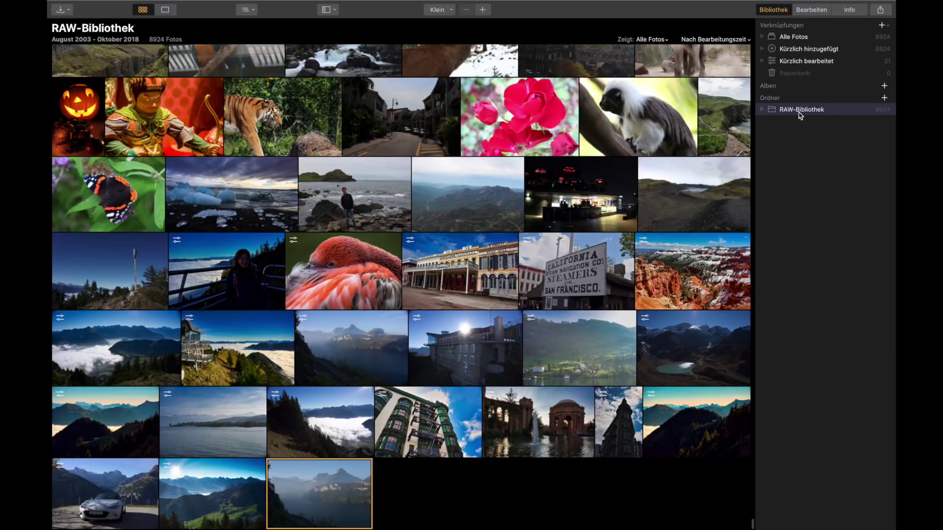
Step: Expand RAW-Bibliothek in the Ordner sidebar and scroll through its dated subfolders
left_click(763, 110)
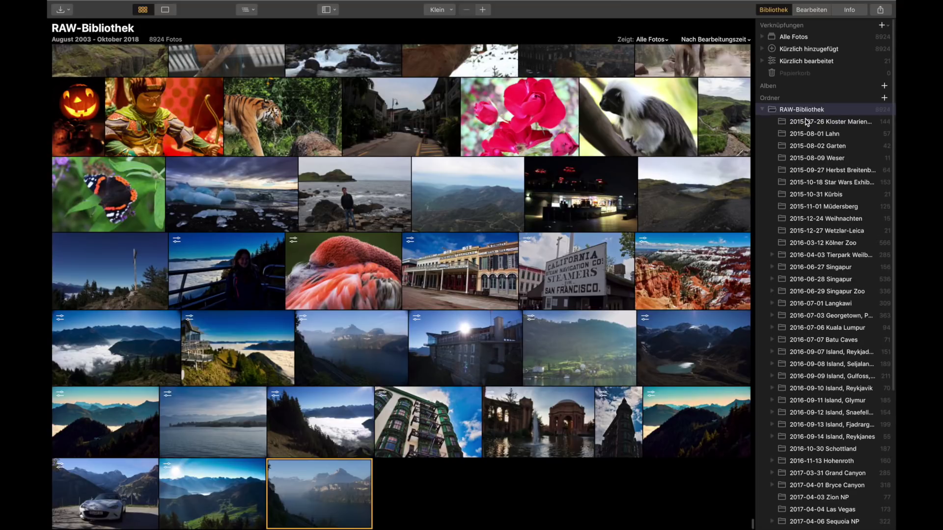
scroll(808, 323, "down", 5)
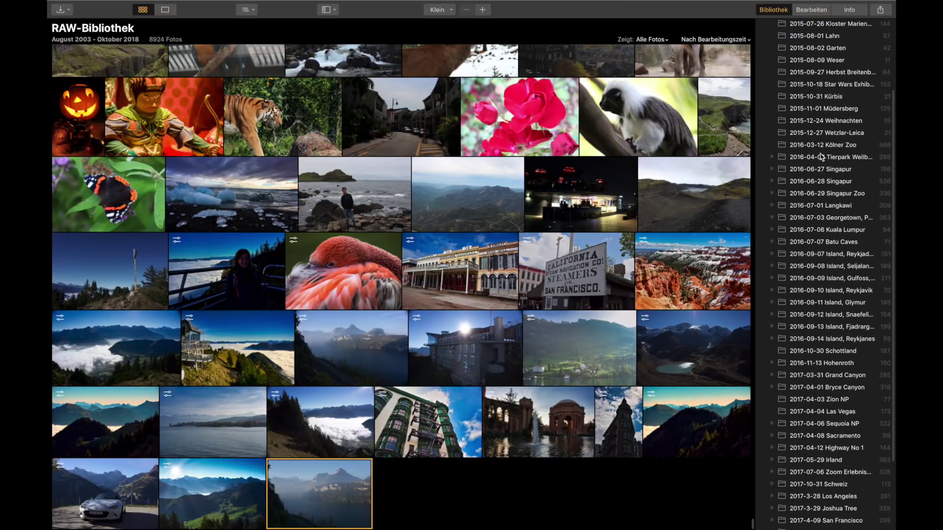
scroll(818, 298, "down", 3)
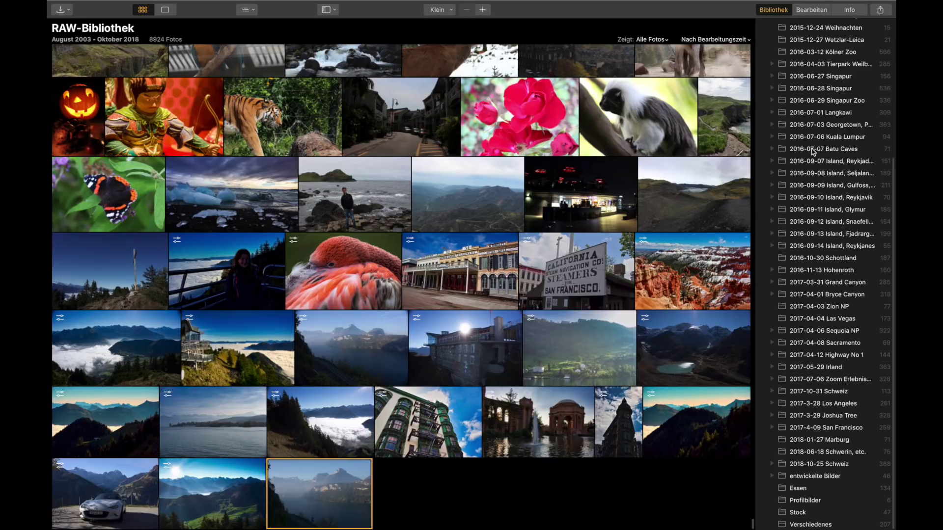
scroll(813, 150, "up", 5)
scroll(809, 128, "up", 4)
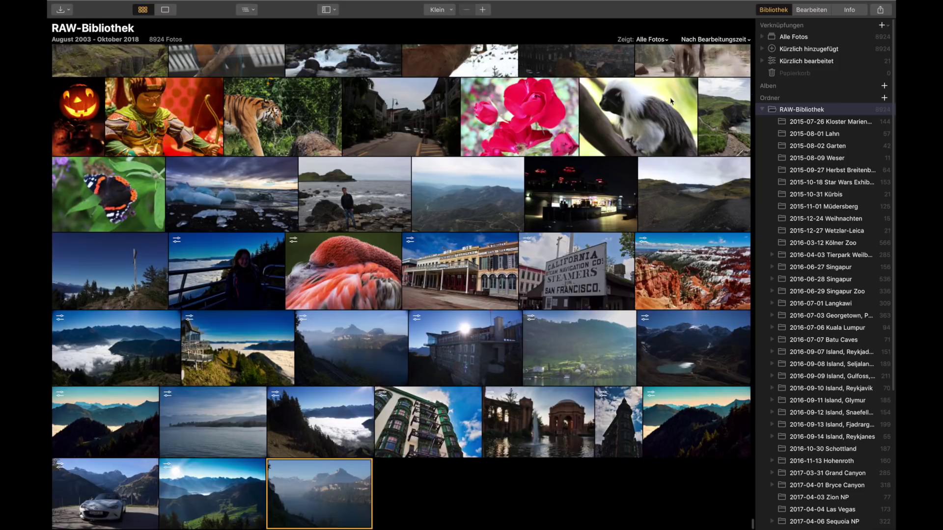
Step: Browse the Müdersberg and Tierpark Weilburg folders, ending on the 2016-07-01 Langkawi folder
left_click(830, 206)
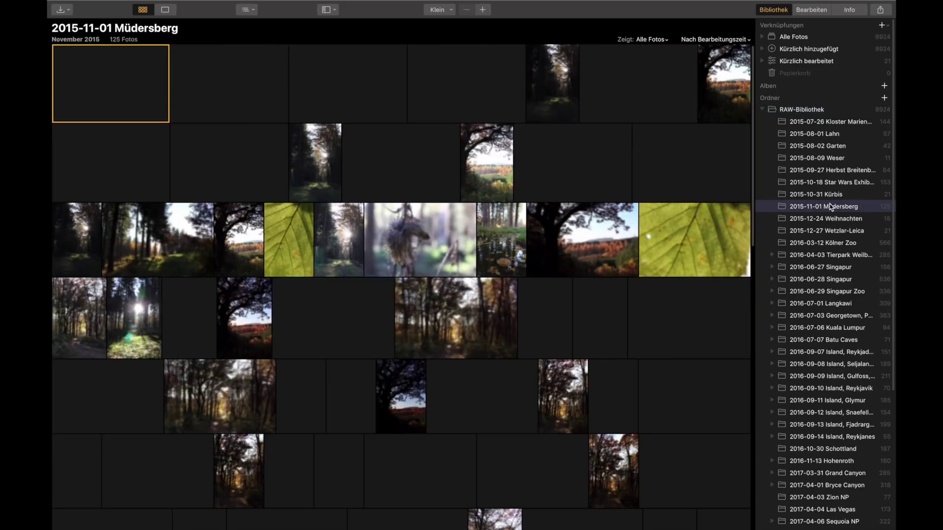
left_click(795, 254)
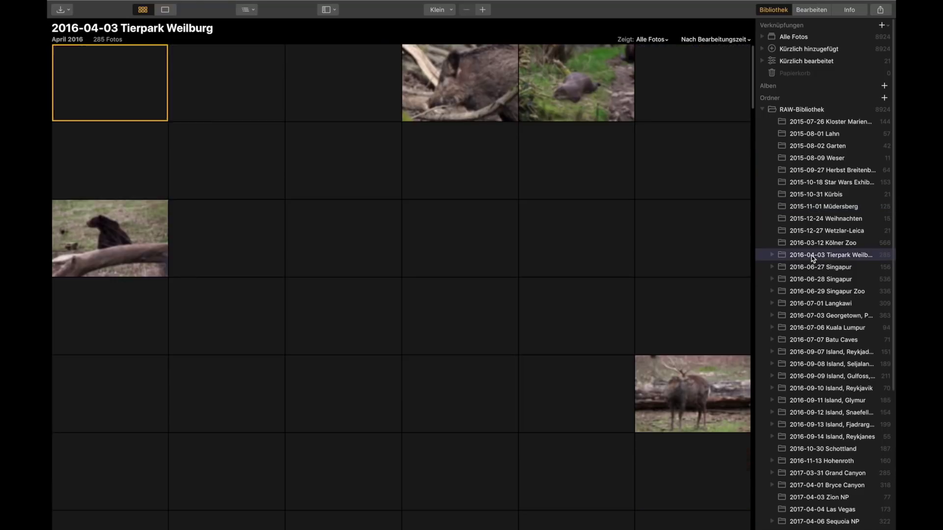
scroll(467, 239, "down", 3)
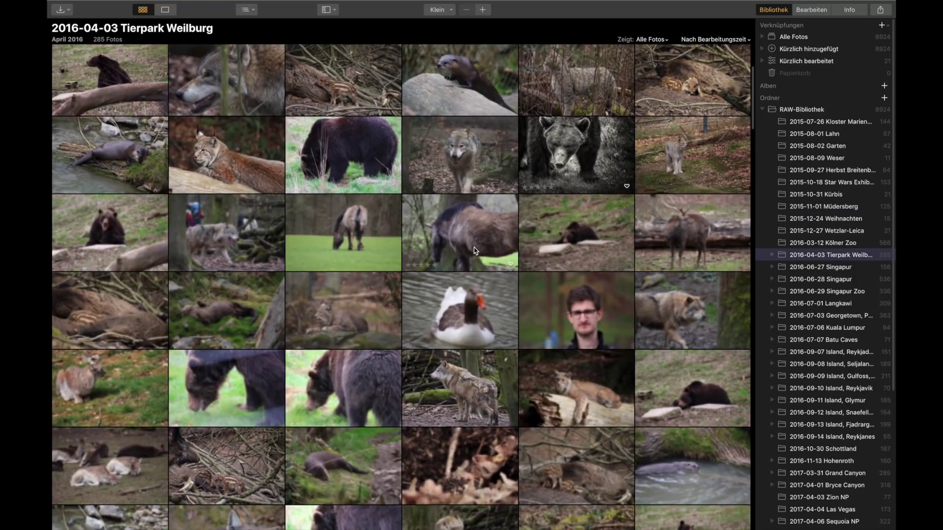
left_click(851, 304)
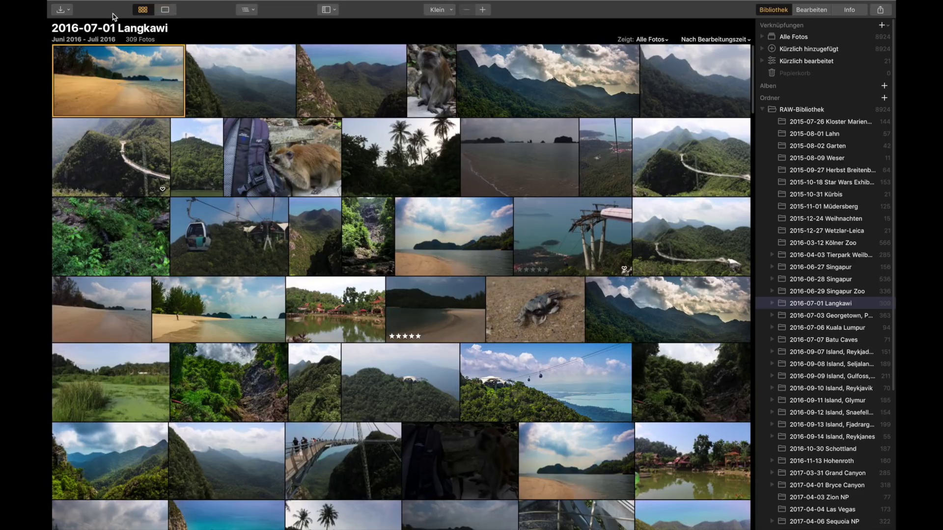
Step: View the Tanjung Rhu beach photo alone, toggle favourite and reject, and rate it three stars
left_click(167, 13)
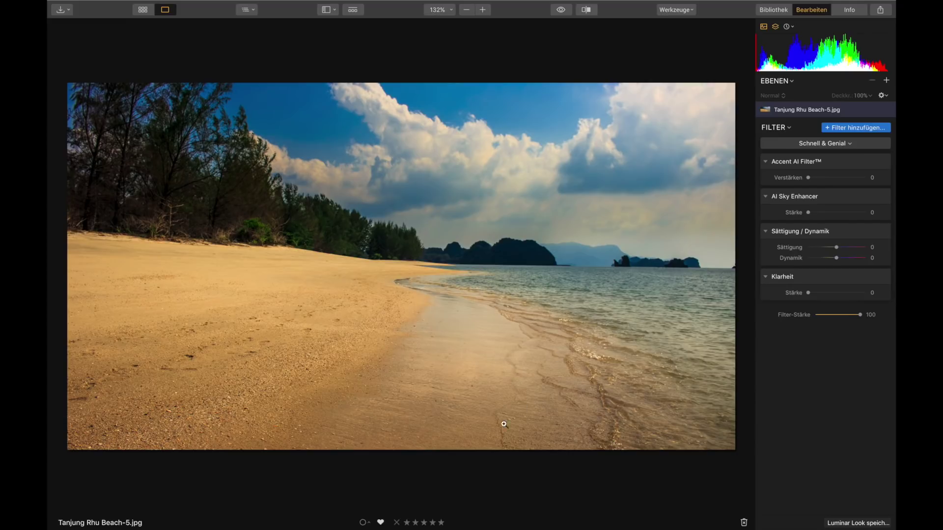
left_click(381, 523)
key("x")
key("3")
Step: Step through the next five Langkawi photos to IMG_3041.CR2
key("Right")
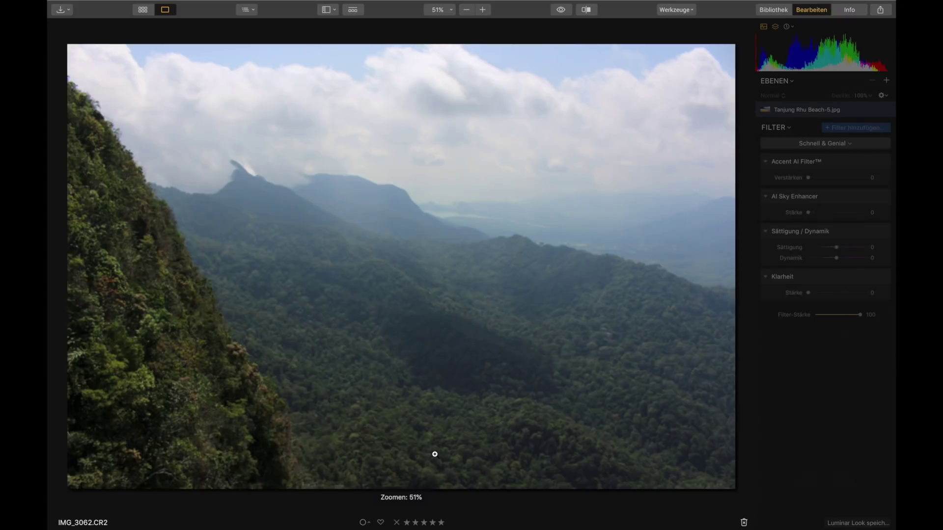
key("Right")
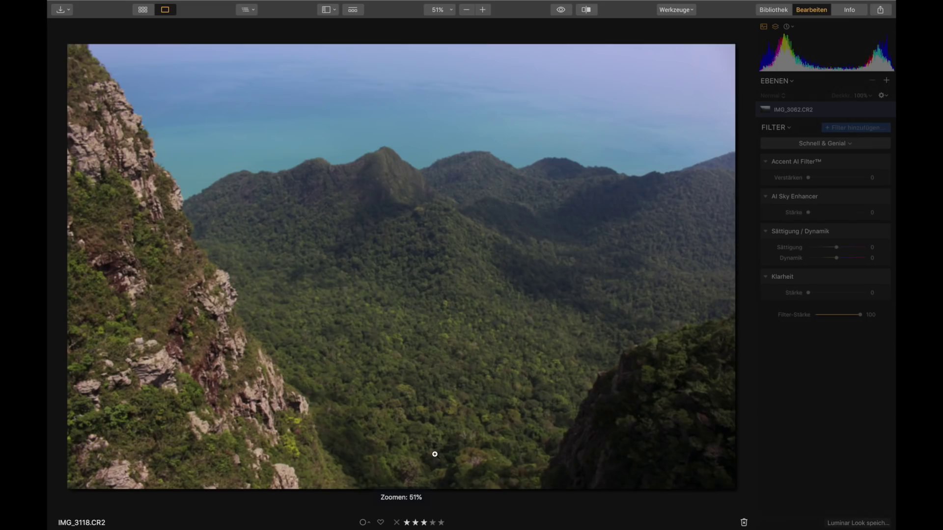
key("Right")
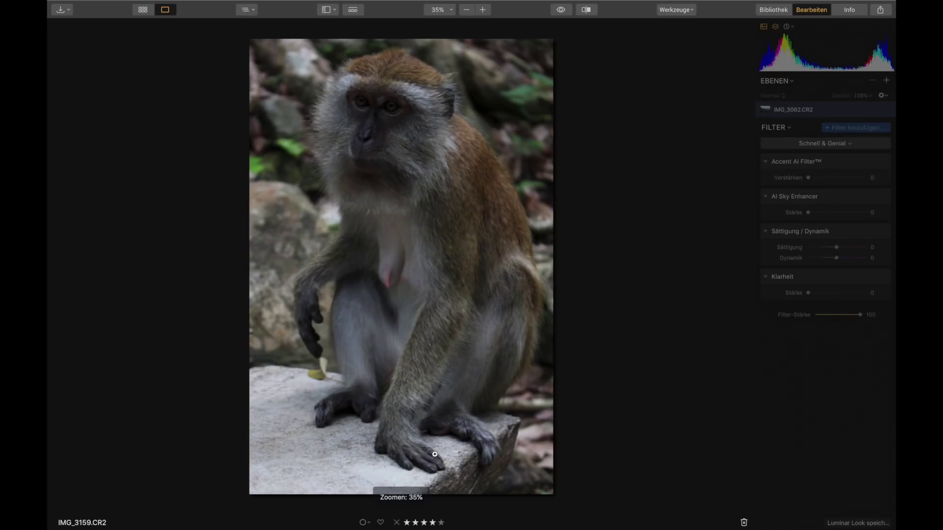
key("Right")
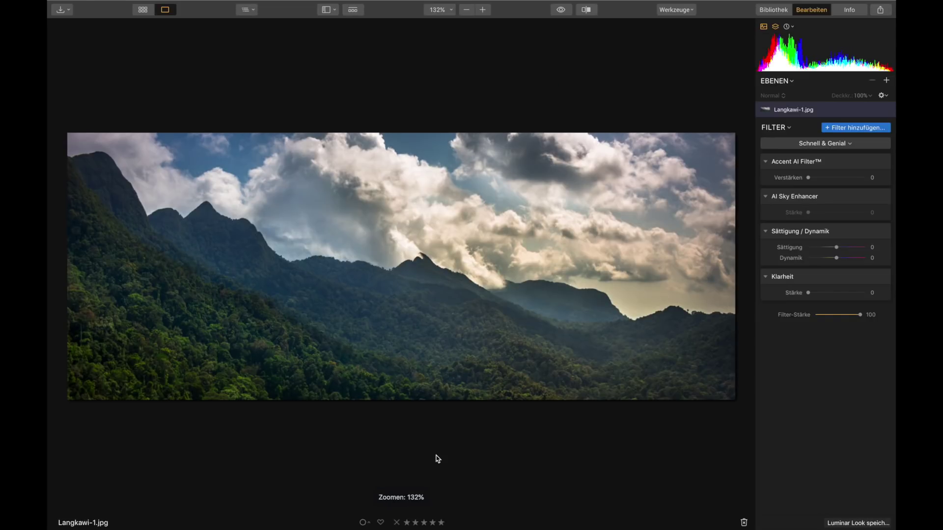
key("Right")
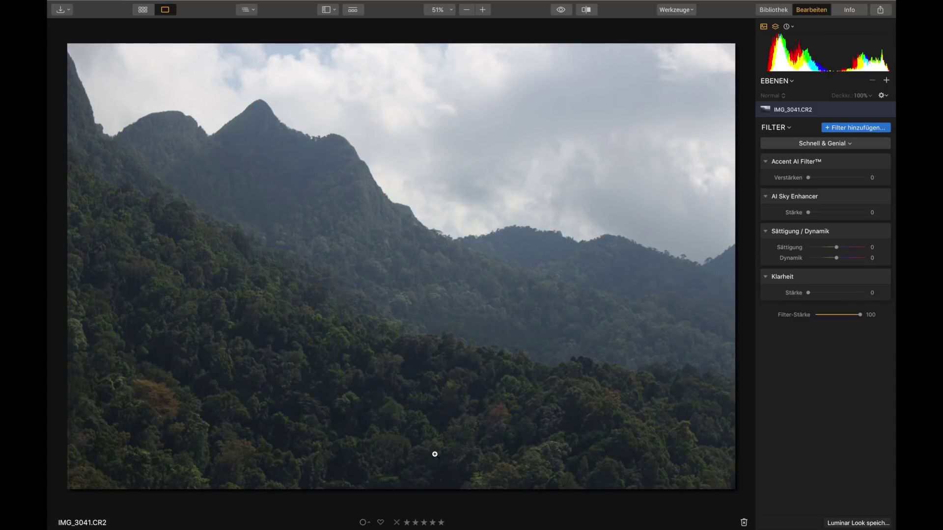
Step: Return to the Langkawi grid and filter it to 3 oder mehr Sterne
left_click(144, 9)
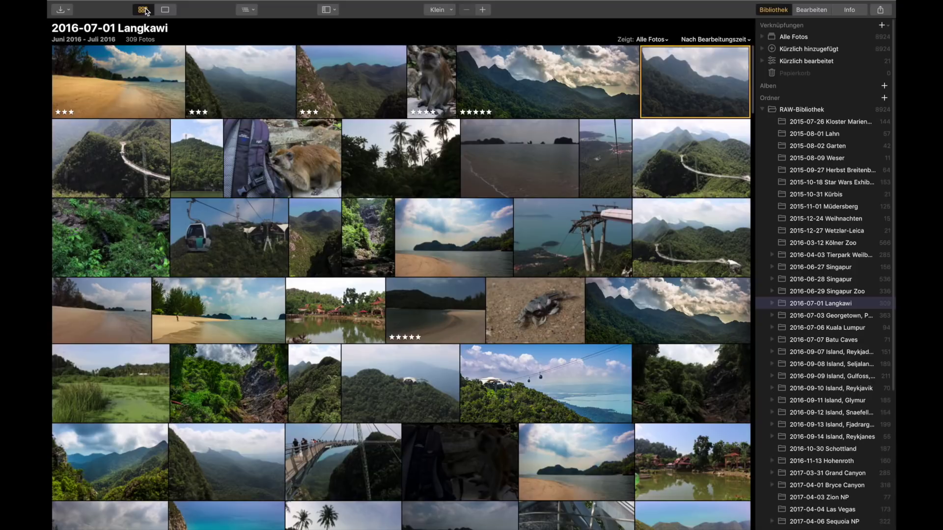
mouse_move(337, 307)
mouse_move(241, 81)
left_click(668, 40)
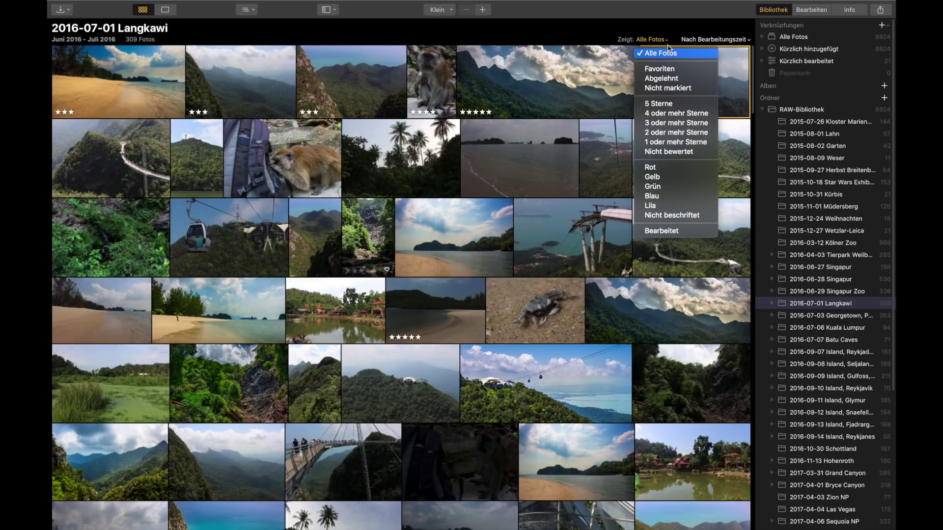
left_click(679, 124)
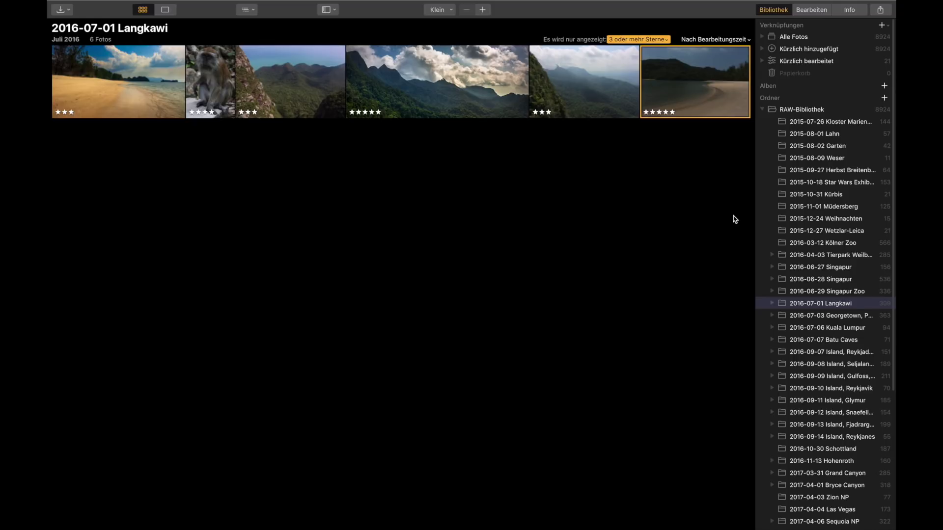
Step: Open the 2018-10-25 Schweiz folder and scroll its 368 photos down to the edited images
scroll(830, 275, "down", 5)
scroll(830, 275, "down", 5)
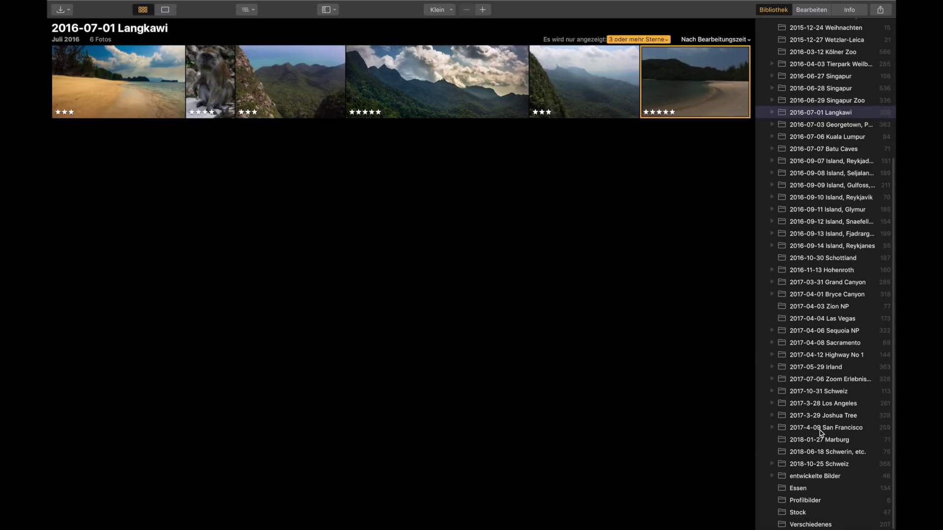
left_click(811, 466)
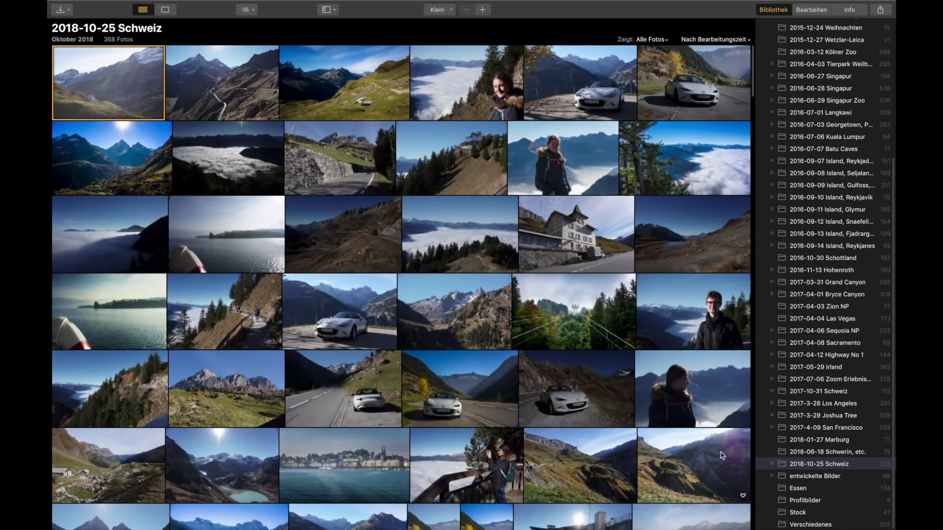
scroll(717, 452, "down", 10)
scroll(712, 450, "down", 10)
scroll(702, 445, "down", 10)
scroll(693, 440, "down", 10)
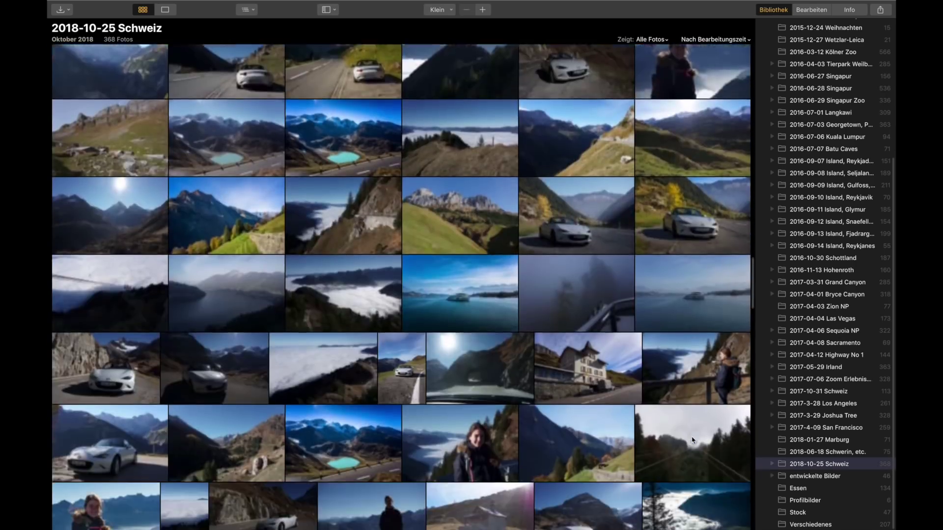
scroll(692, 440, "down", 10)
scroll(692, 440, "down", 10)
scroll(693, 440, "down", 10)
scroll(693, 440, "down", 5)
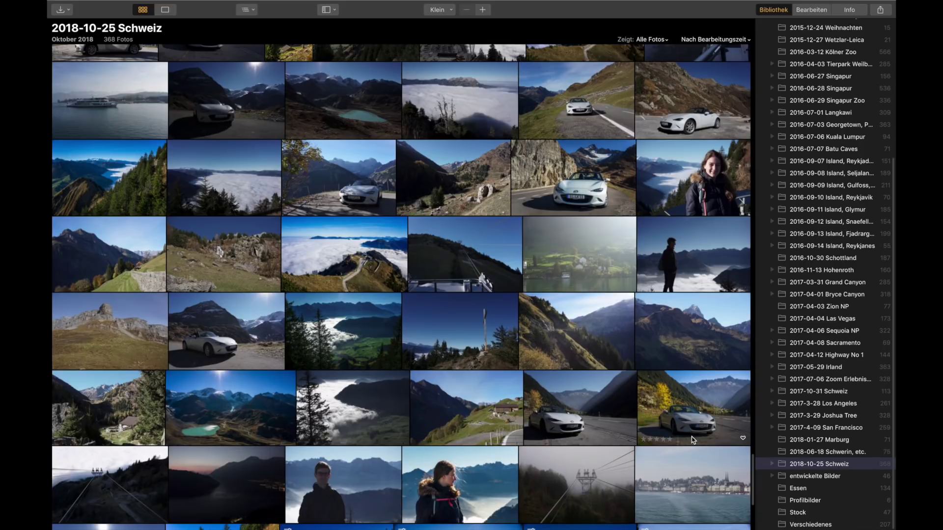
scroll(692, 440, "down", 1)
scroll(693, 440, "down", 3)
scroll(697, 447, "down", 1)
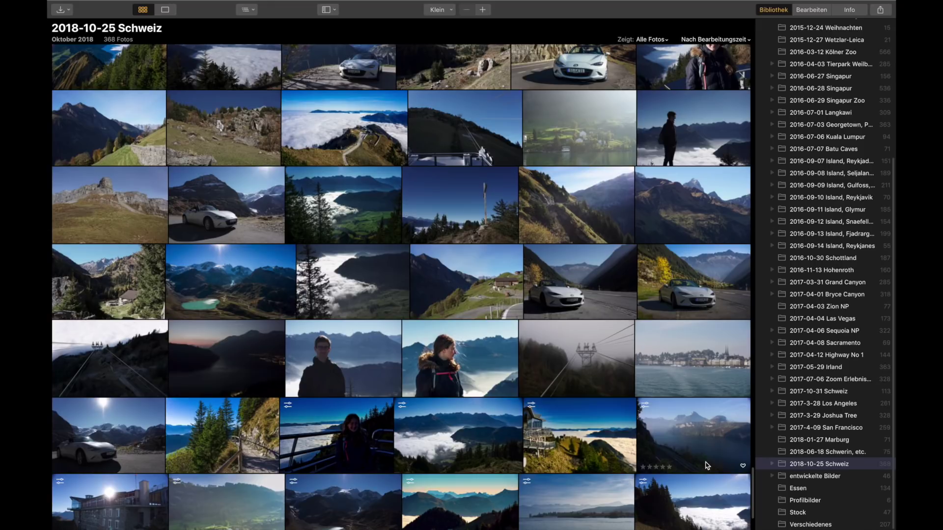
scroll(707, 465, "down", 1)
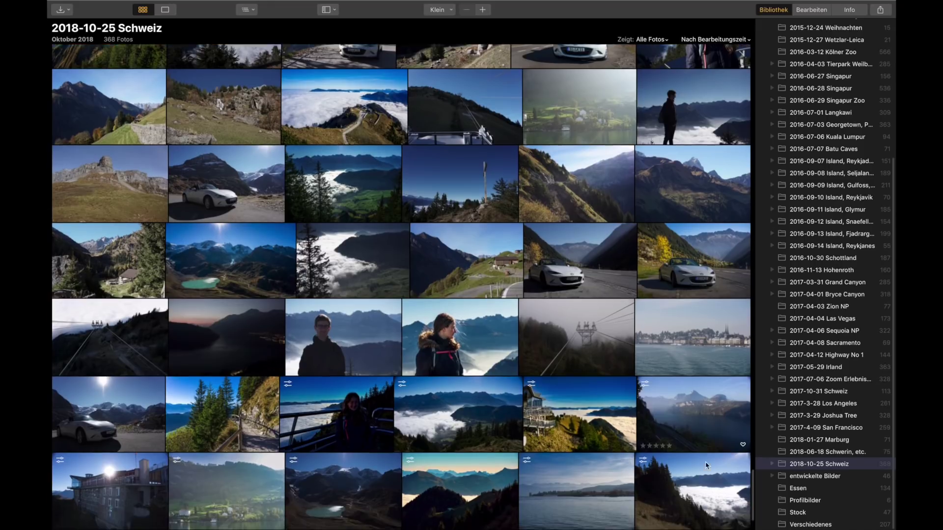
scroll(638, 472, "down", 3)
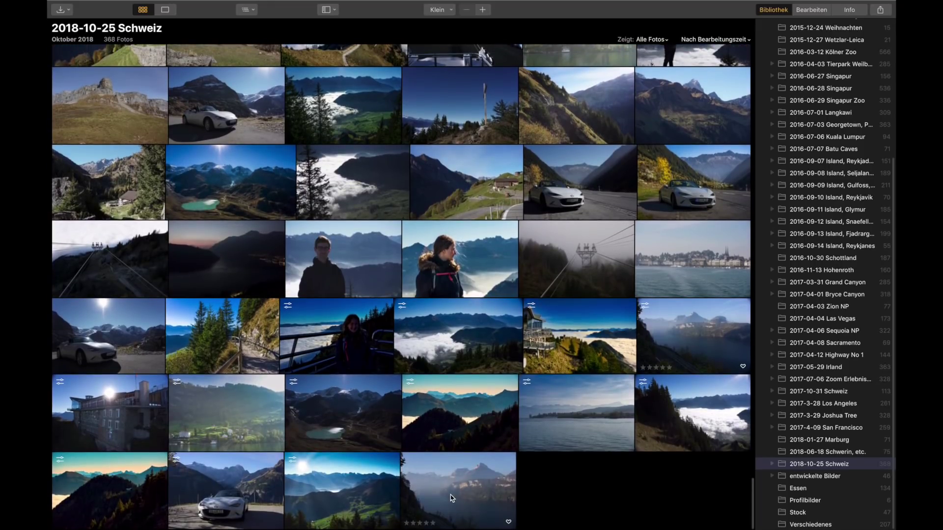
Step: Open lake photo DSC07374.ARW for editing and switch the filter workspace to Professional
double_click(451, 498)
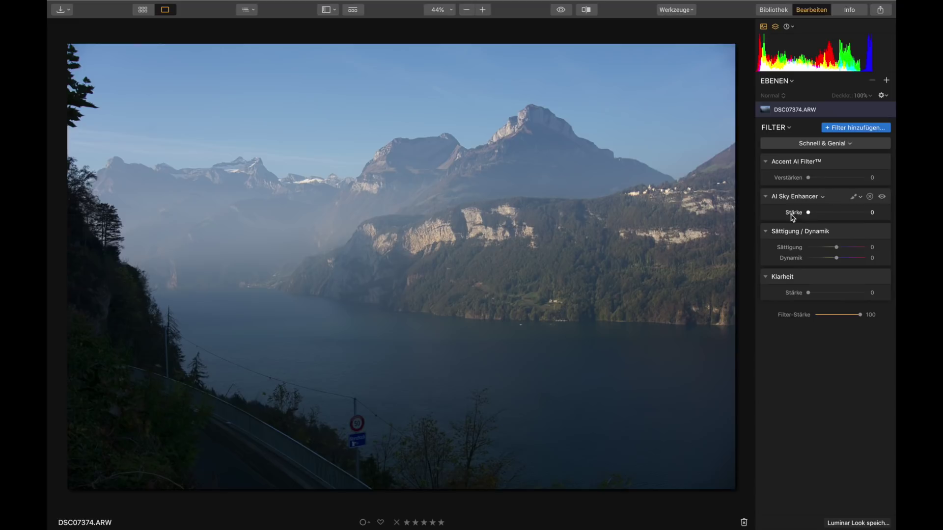
left_click(852, 147)
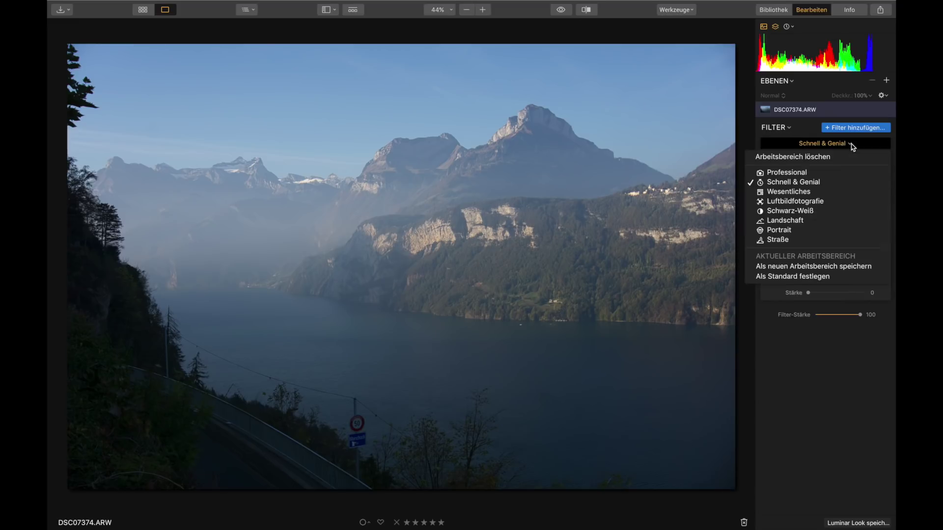
left_click(843, 174)
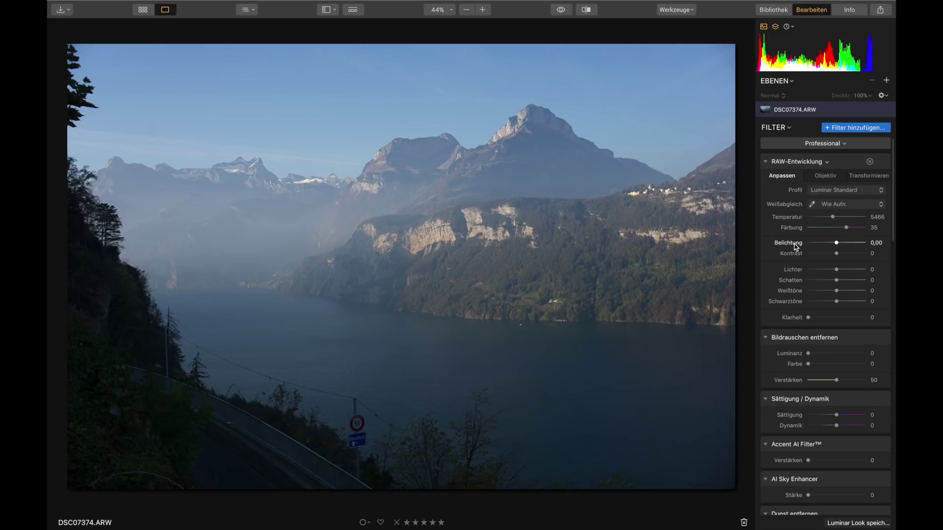
Step: Raise the lake photo's exposure to 0,12 and contrast to 15
mouse_move(799, 161)
scroll(797, 279, "down", 2)
scroll(798, 279, "down", 2)
scroll(797, 279, "down", 2)
scroll(797, 279, "down", 2)
scroll(798, 279, "up", 3)
scroll(798, 279, "up", 5)
left_click_drag(837, 245, 838, 245)
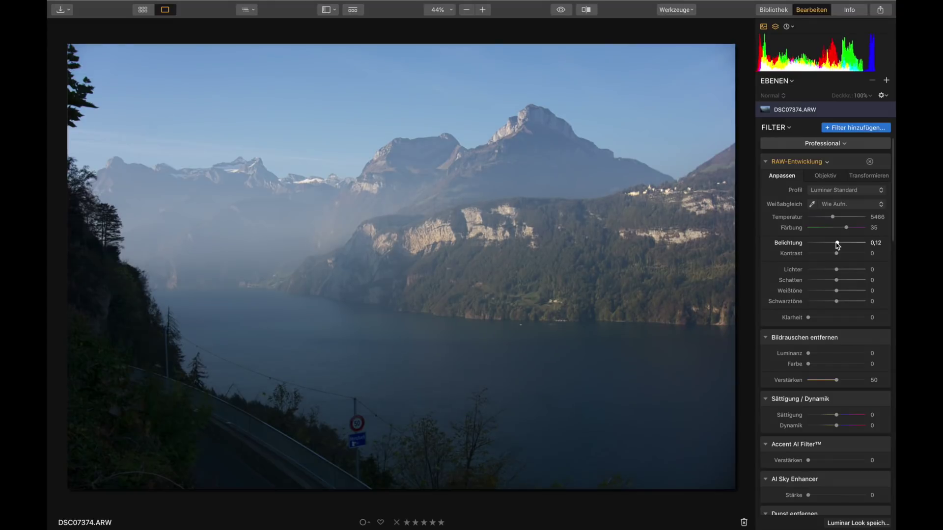
mouse_move(836, 254)
left_mouse_down()
mouse_move(821, 273)
mouse_move(848, 280)
left_mouse_up()
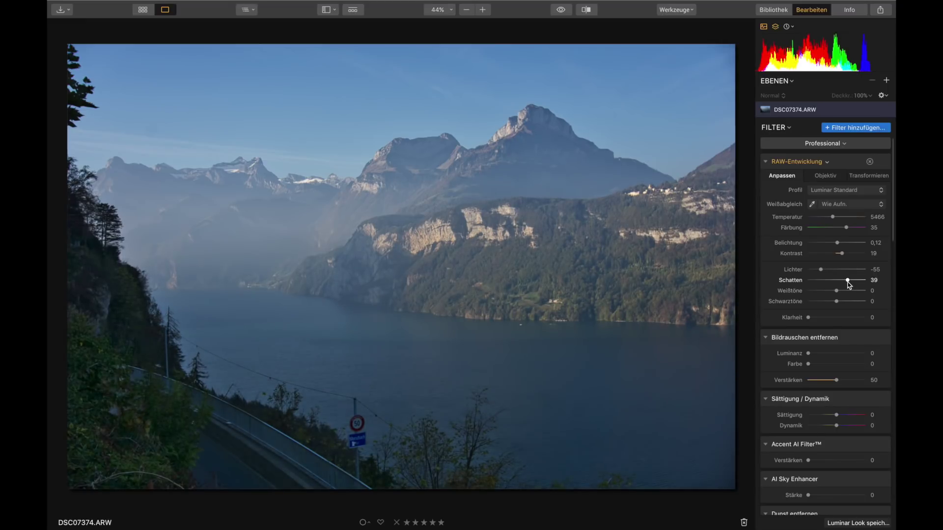
Step: Raise the overall saturation (Sättigung) to 27
scroll(841, 294, "down", 2)
scroll(839, 296, "down", 1)
scroll(839, 295, "down", 1)
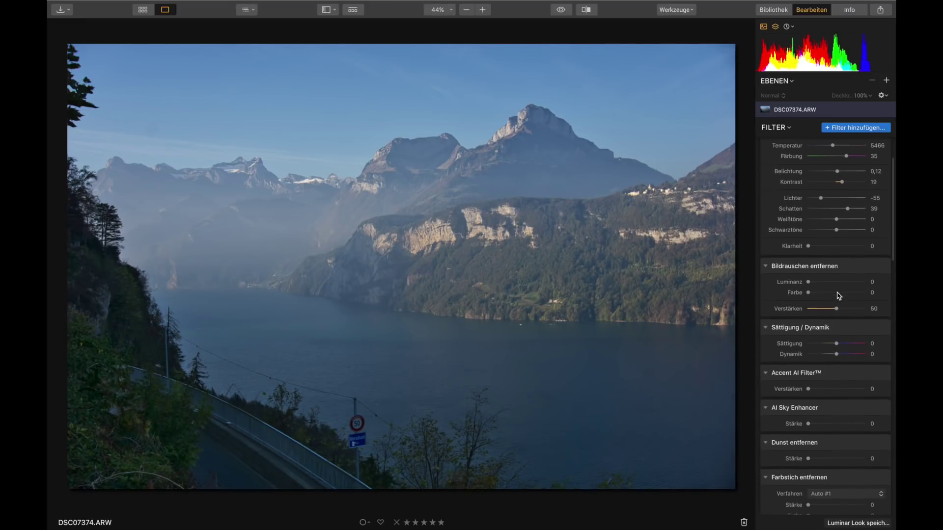
scroll(819, 309, "down", 1)
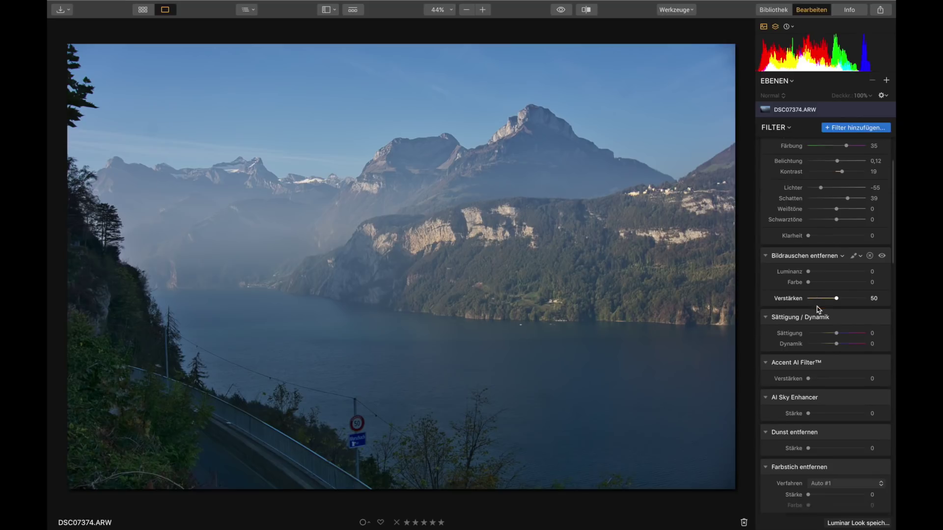
left_click_drag(837, 327, 839, 339)
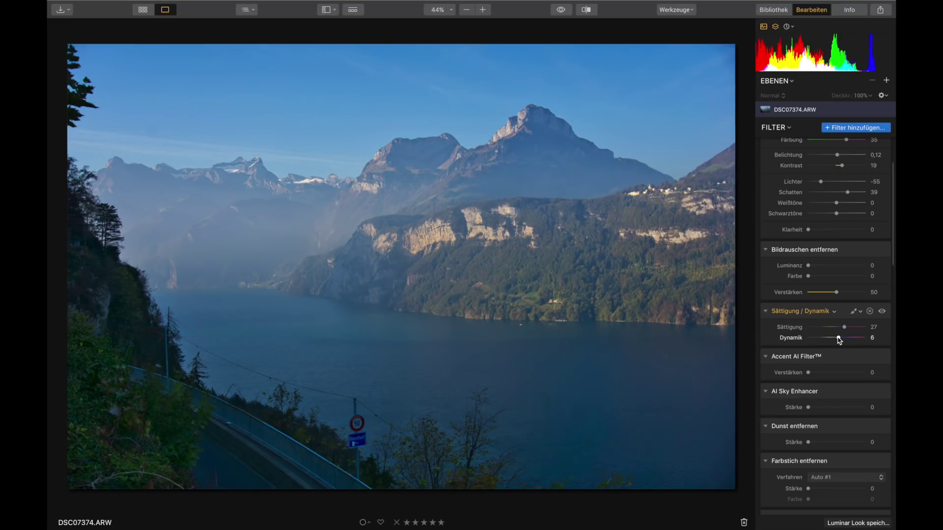
Step: Set Dunst entfernen strength to 37 and Farbstich entfernen strength to 27
scroll(837, 338, "down", 1)
scroll(835, 337, "down", 2)
scroll(835, 338, "down", 2)
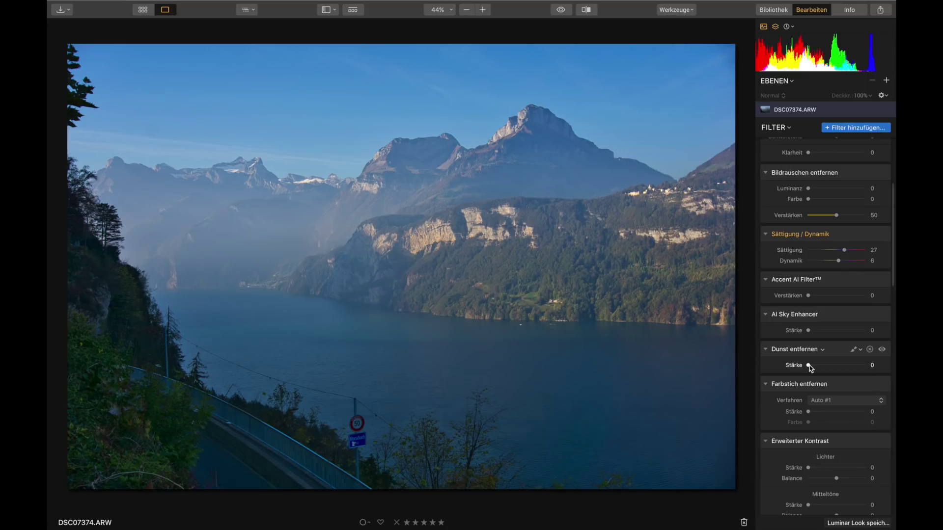
left_click_drag(808, 365, 834, 367)
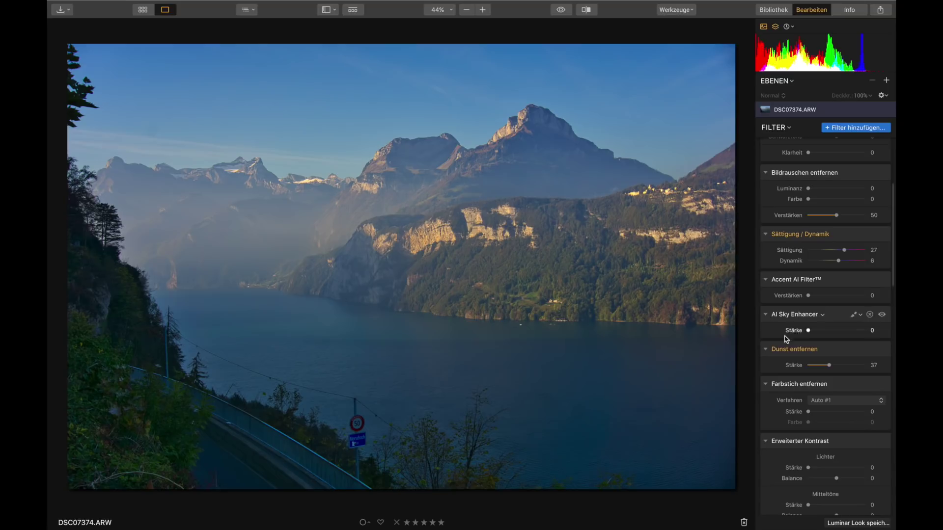
left_click_drag(809, 413, 827, 409)
scroll(827, 409, "down", 3)
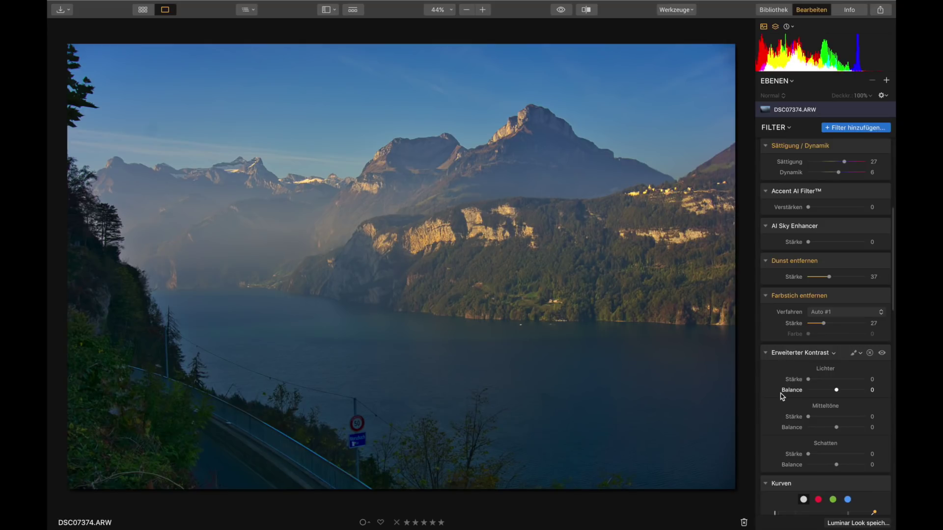
scroll(782, 396, "down", 1)
scroll(782, 396, "down", 1)
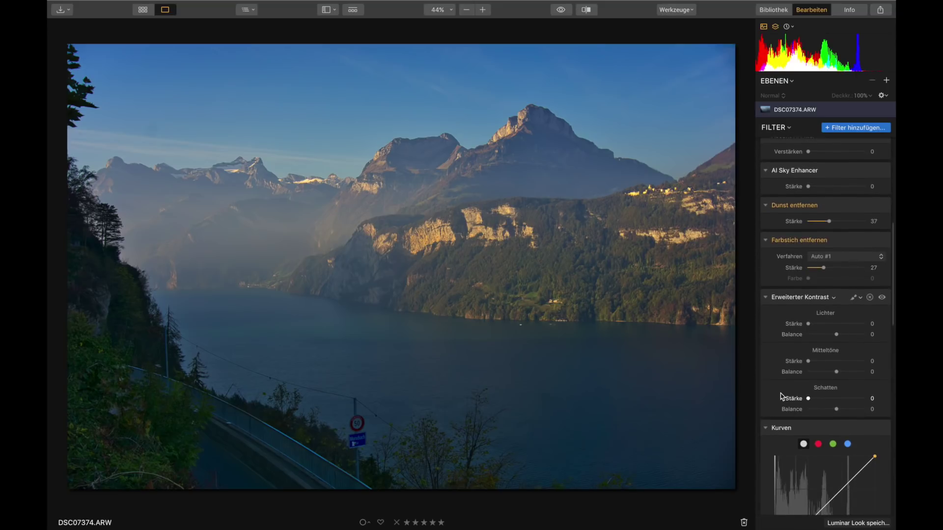
scroll(782, 396, "down", 2)
scroll(782, 396, "down", 2)
Step: Drag a point on the Kurven tone curve upward to brighten the lake photo
scroll(782, 397, "down", 1)
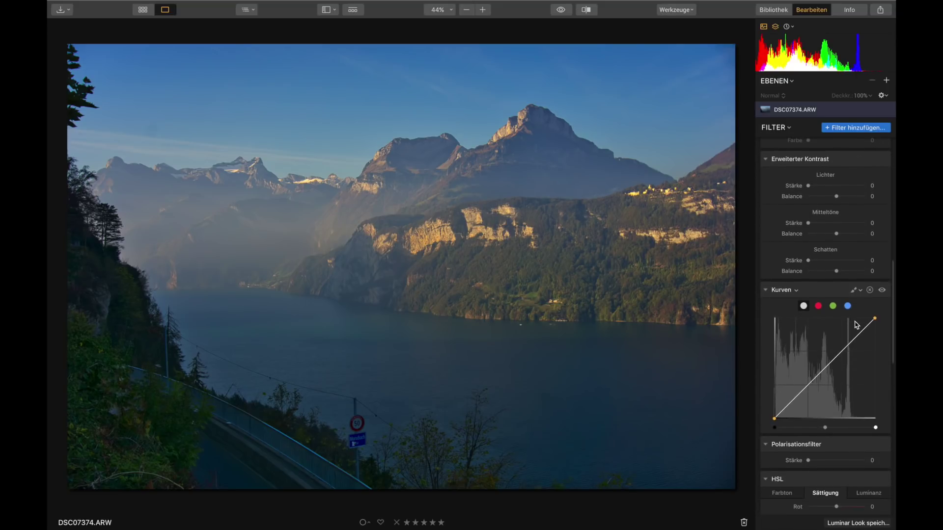
left_click_drag(853, 339, 801, 391)
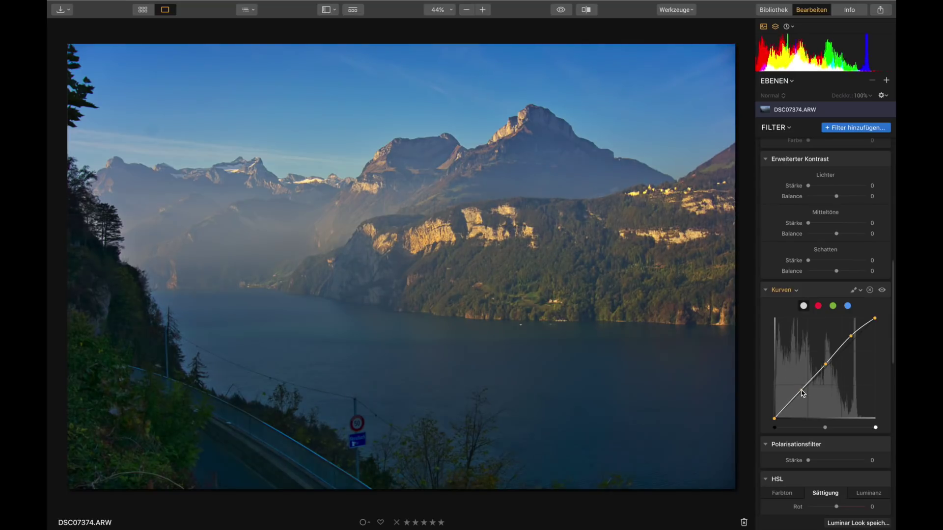
scroll(811, 365, "down", 3)
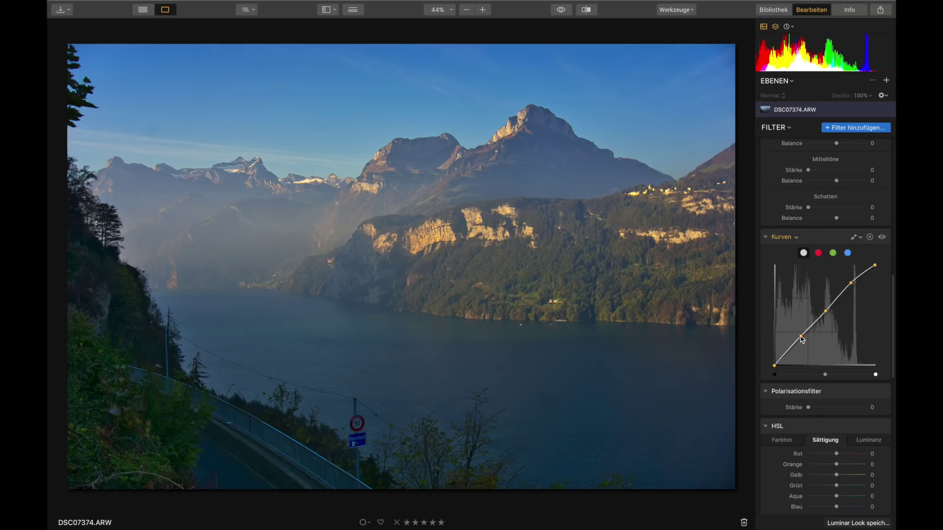
scroll(801, 339, "down", 1)
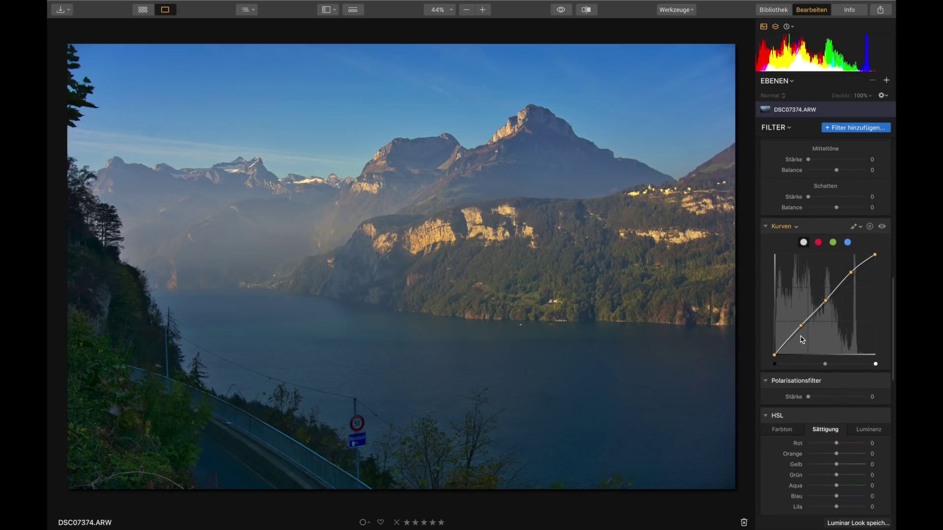
scroll(805, 308, "down", 2)
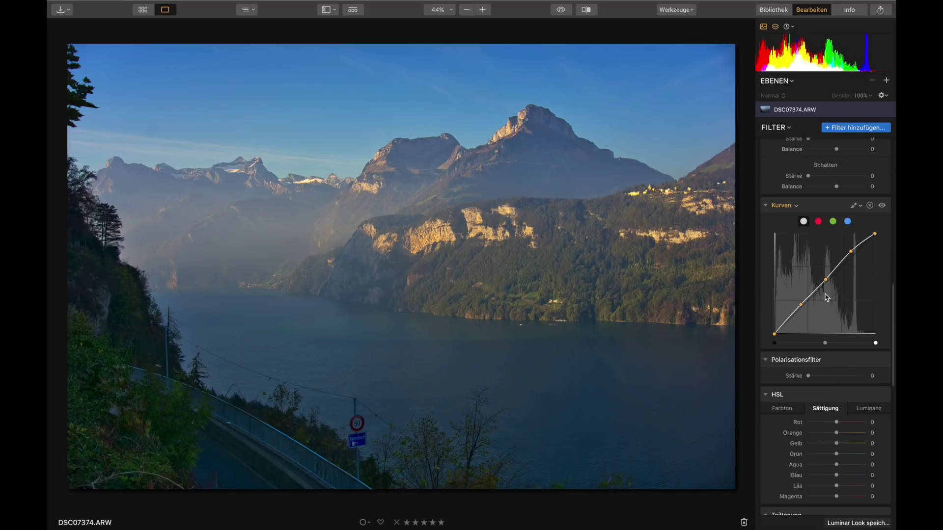
scroll(815, 300, "down", 4)
scroll(813, 302, "down", 3)
Step: In HSL, set blue saturation to 16 and blue hue (Farbton) to -23
scroll(811, 304, "down", 3)
mouse_move(825, 302)
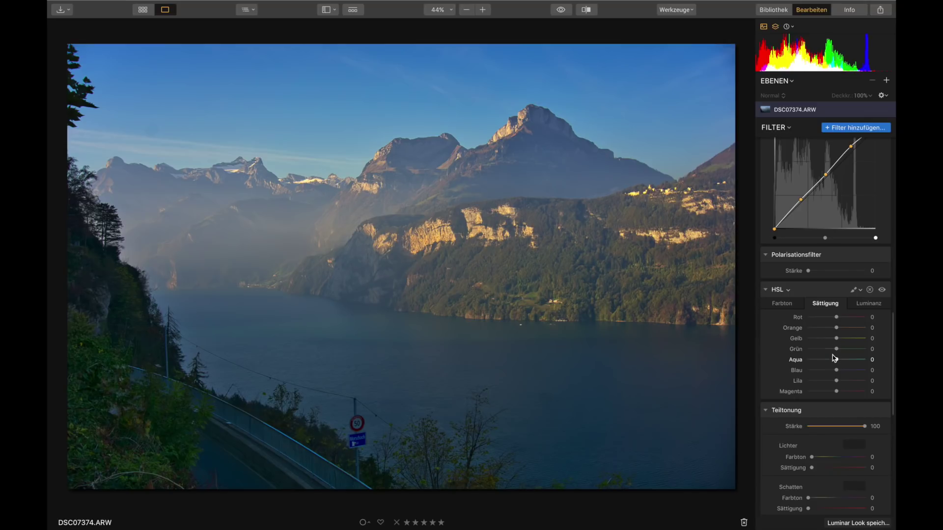
left_click_drag(837, 370, 843, 370)
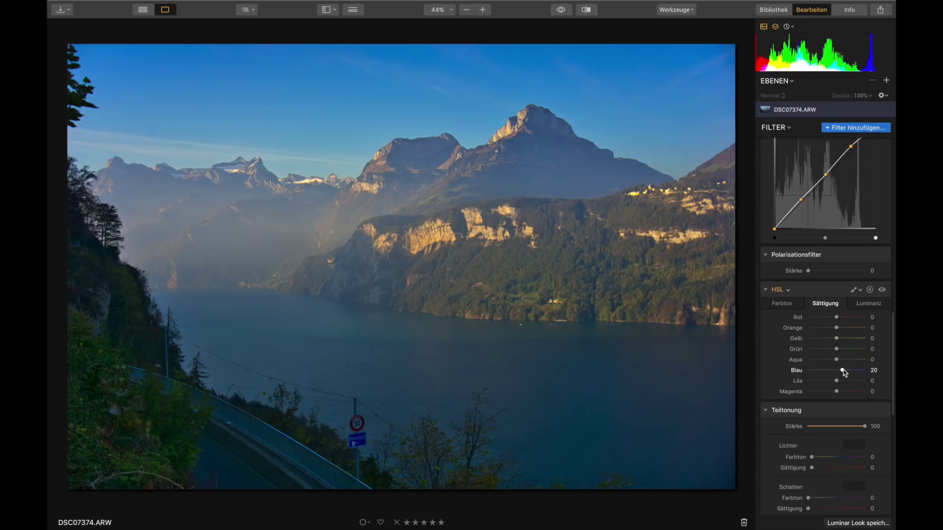
left_click_drag(843, 370, 841, 371)
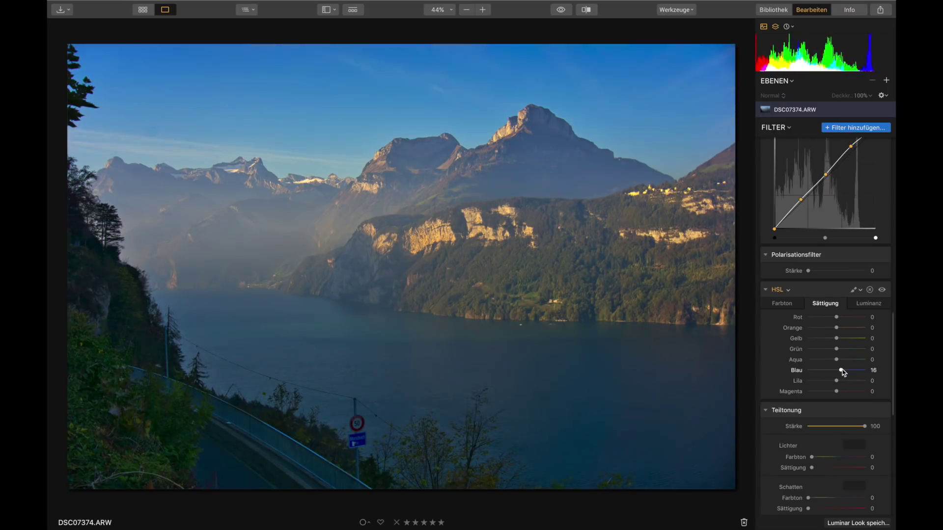
left_click(782, 303)
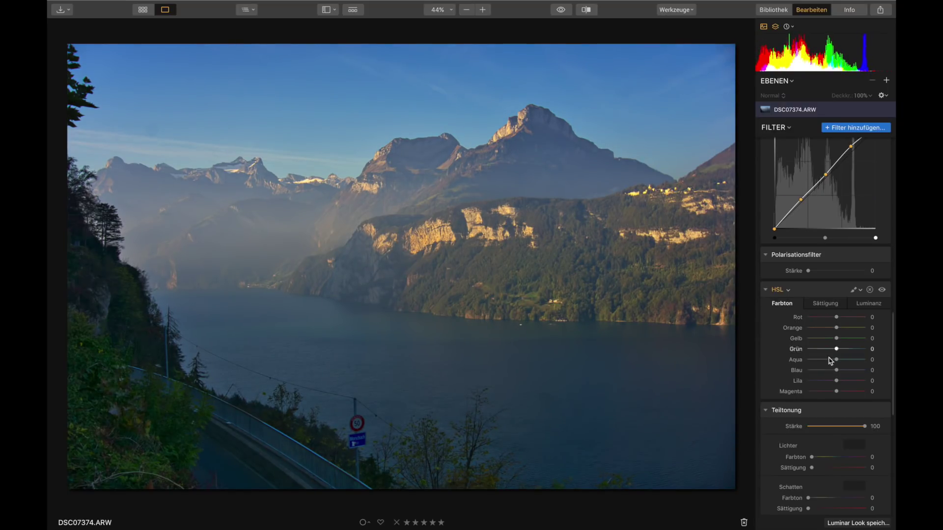
left_click_drag(836, 370, 831, 374)
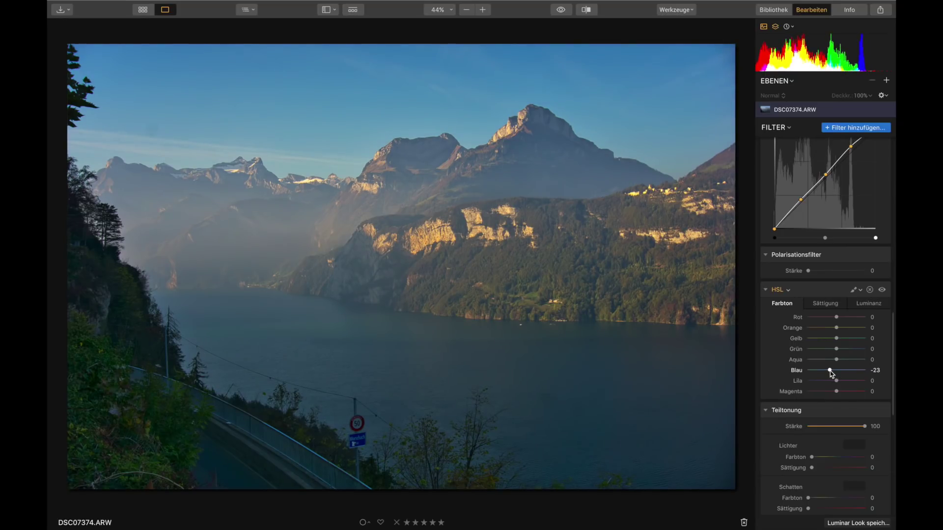
scroll(830, 373, "down", 3)
scroll(831, 375, "down", 1)
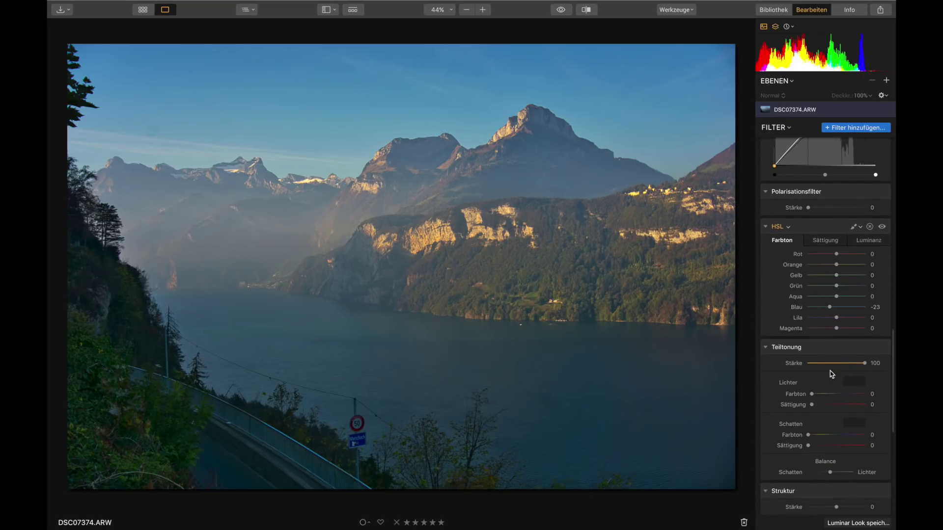
scroll(831, 374, "down", 2)
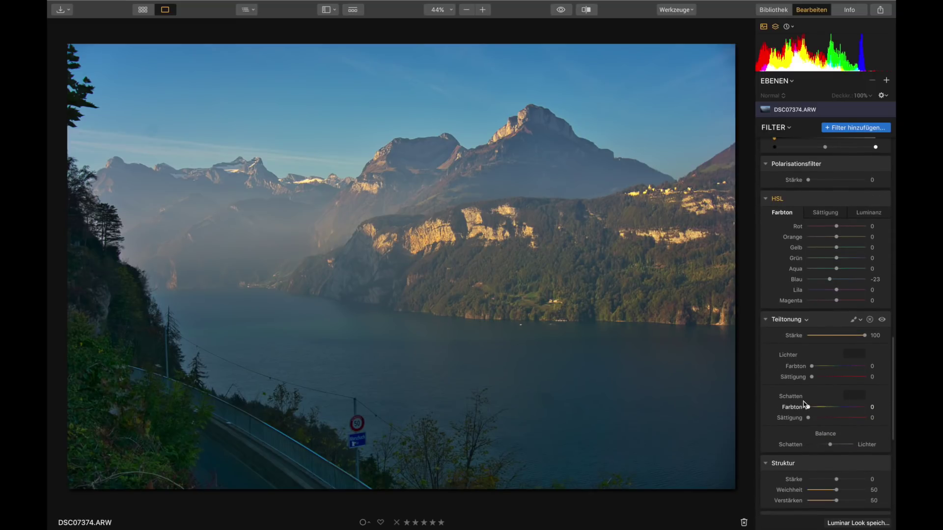
scroll(815, 384, "down", 2)
scroll(816, 384, "down", 1)
scroll(815, 384, "down", 3)
scroll(816, 384, "down", 5)
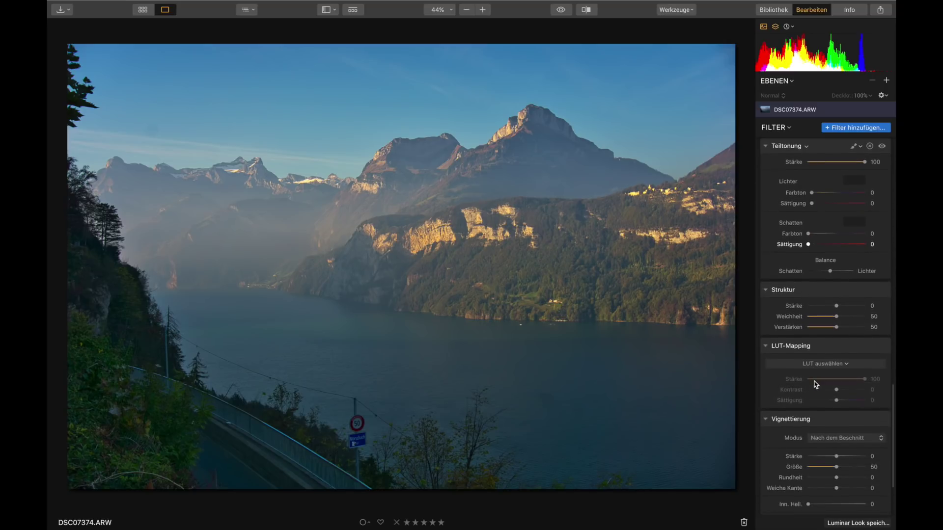
scroll(818, 390, "down", 3)
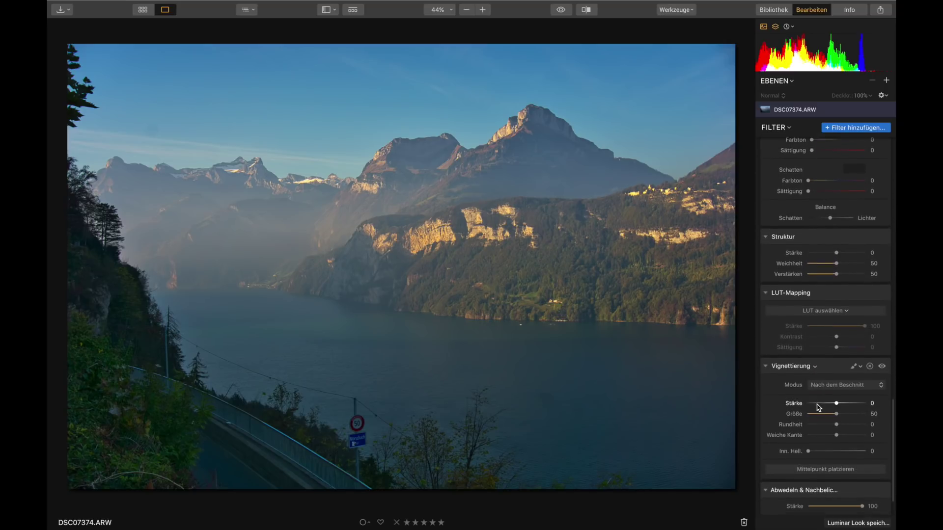
scroll(819, 408, "down", 3)
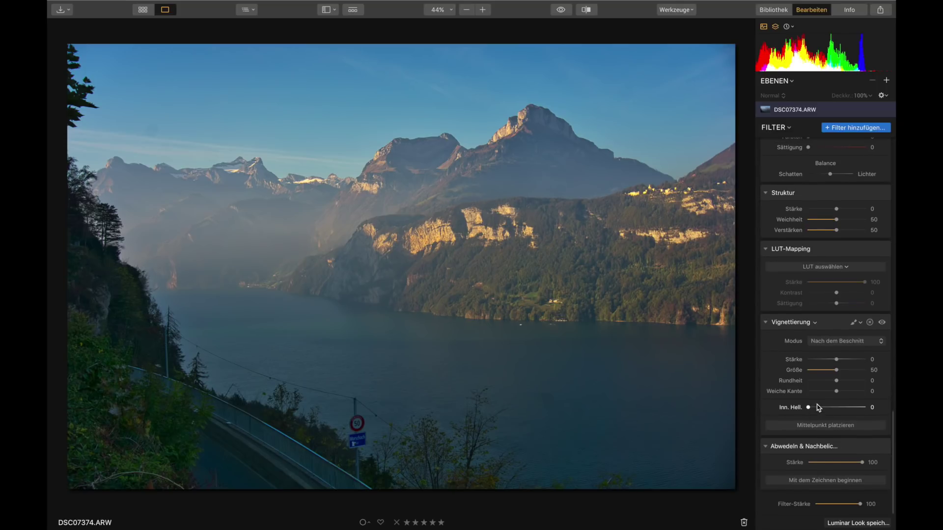
scroll(819, 408, "up", 10)
scroll(818, 407, "up", 5)
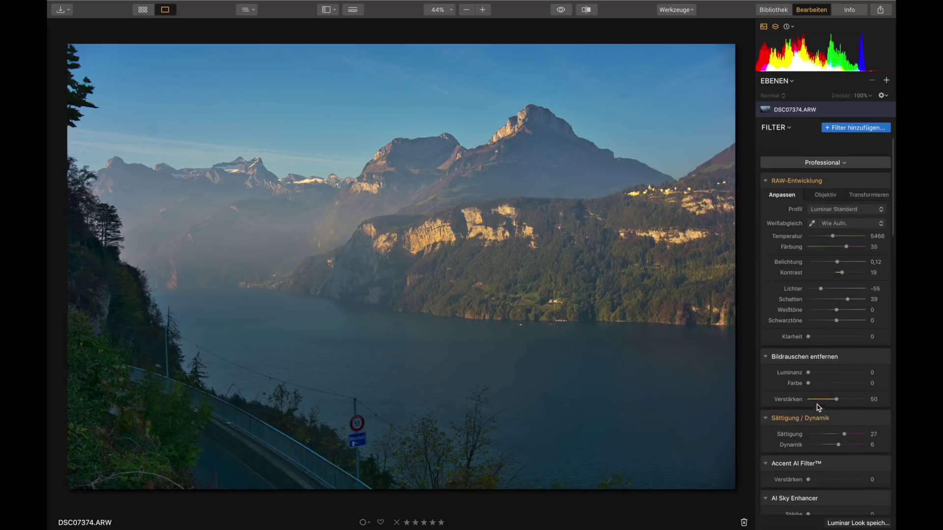
scroll(818, 407, "up", 2)
Step: Show the Objektiv lens-correction options, browse the Landscape Looks collection, then hide the Looks strip
left_click(828, 181)
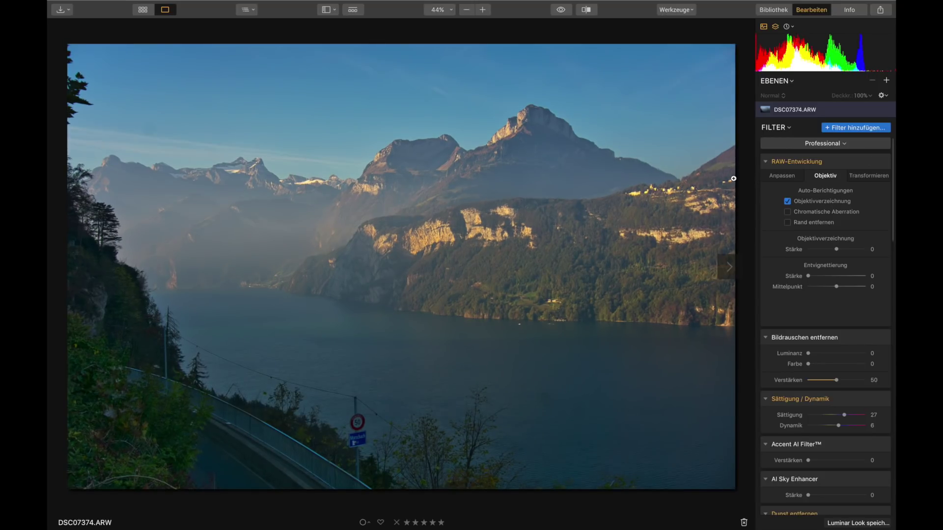
mouse_move(825, 212)
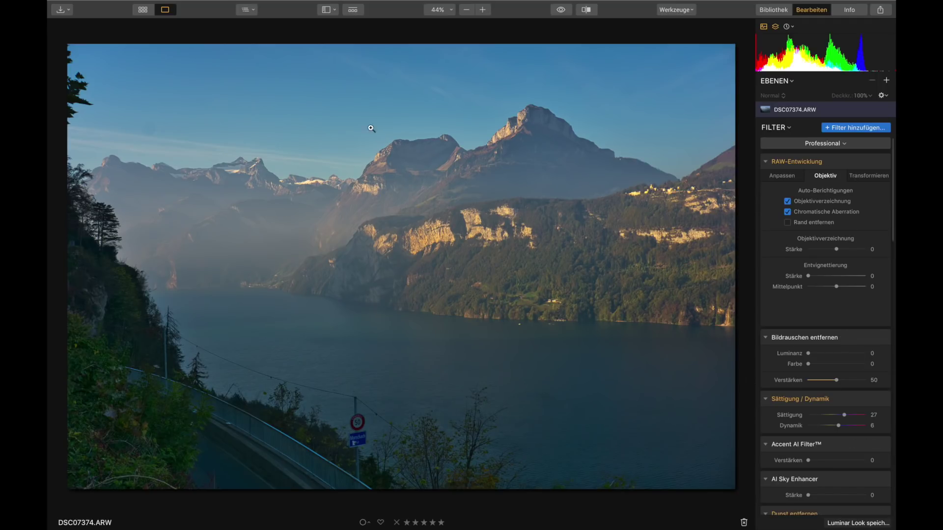
left_click(357, 13)
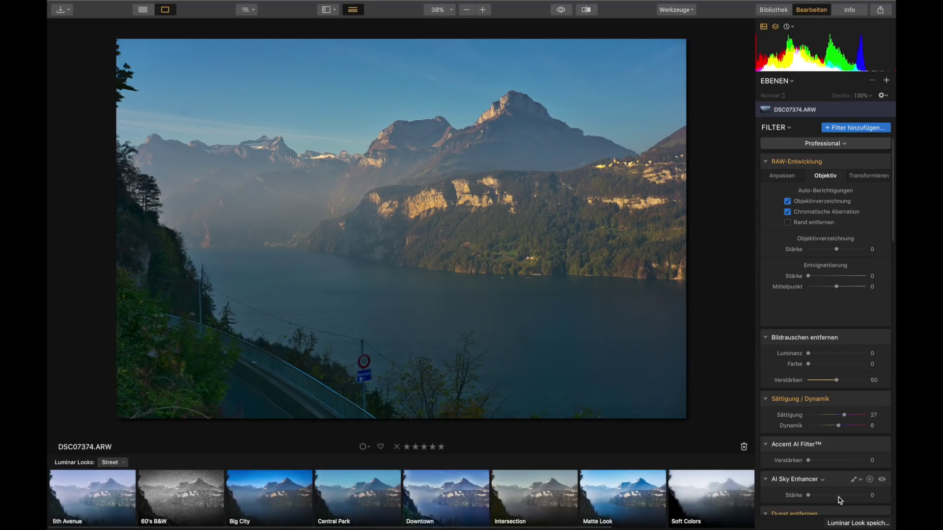
left_click(113, 463)
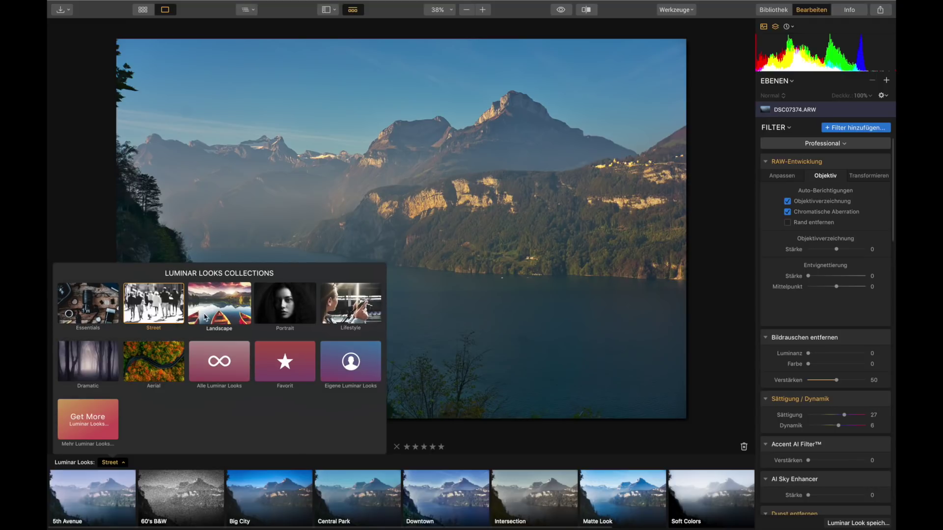
left_click(228, 315)
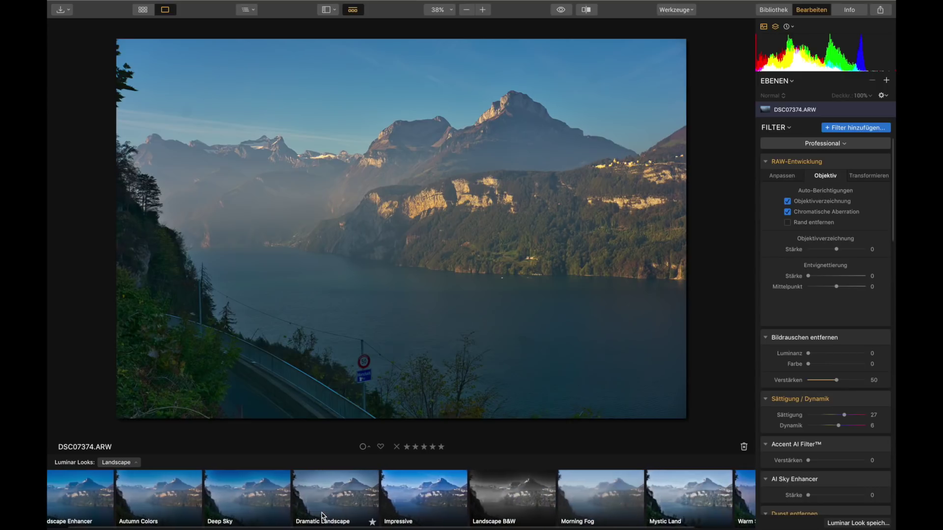
scroll(491, 496, "right", 2)
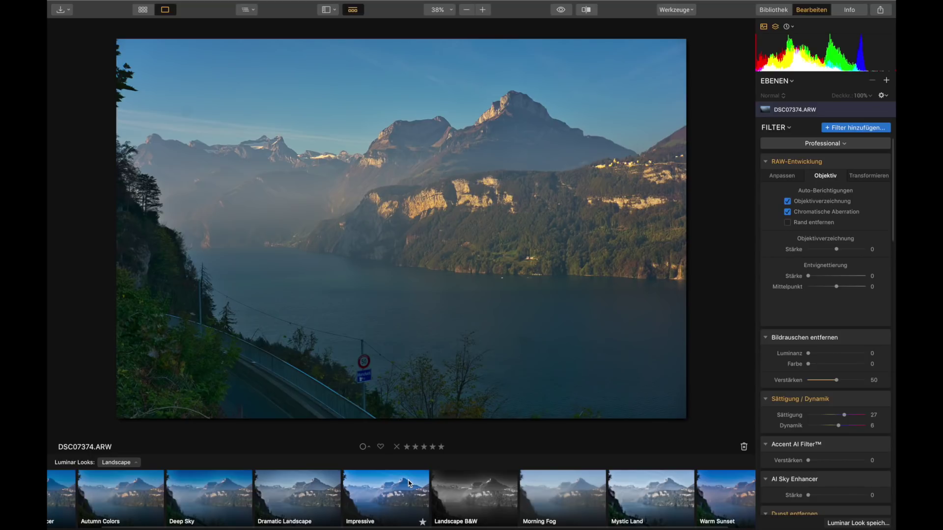
left_click(358, 11)
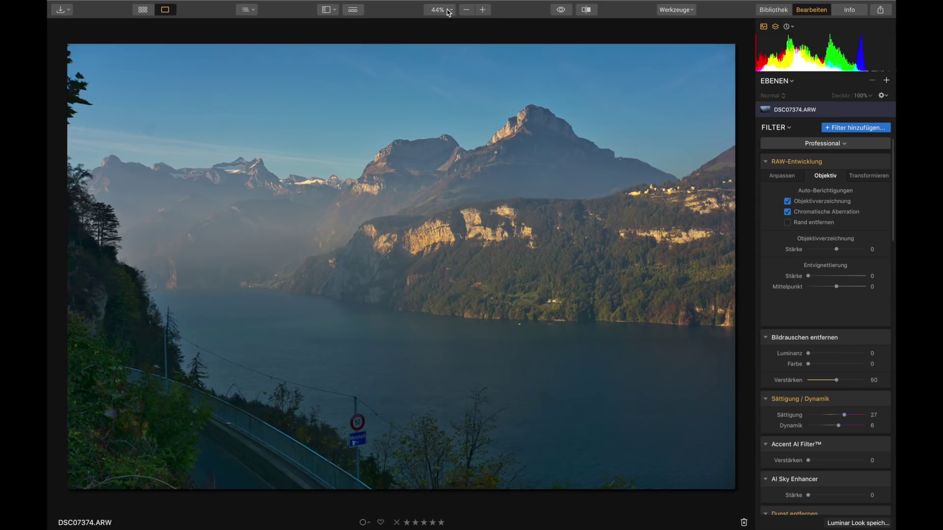
Step: Zoom in on the sunlit cliffs, then flick between the edited and original versions
double_click(483, 165)
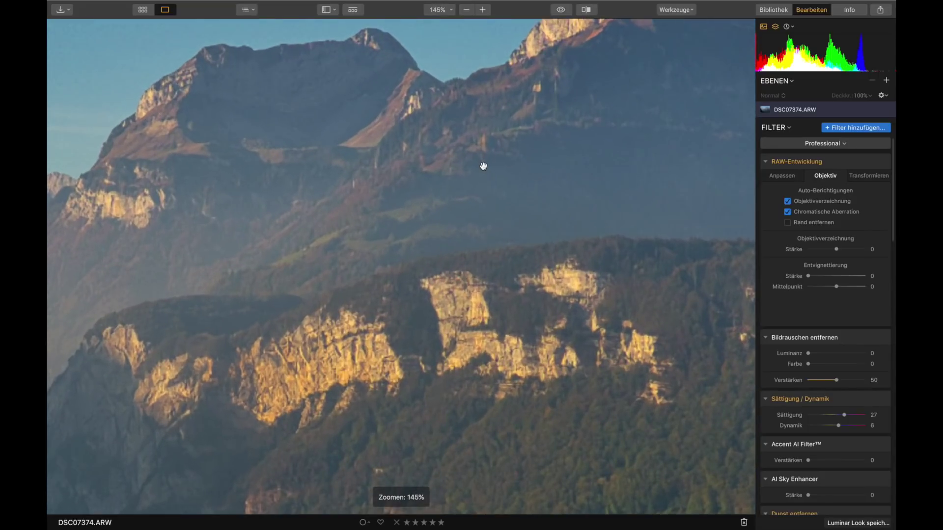
double_click(473, 308)
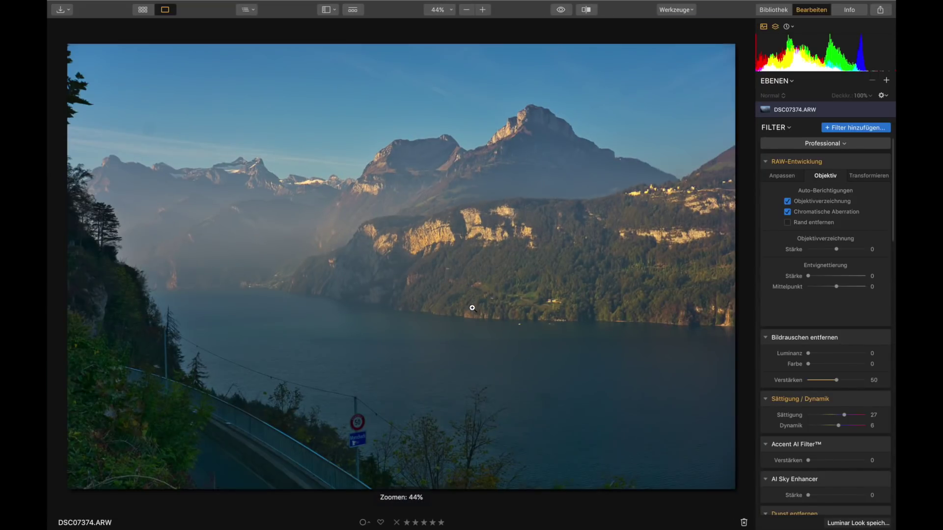
left_click(570, 15)
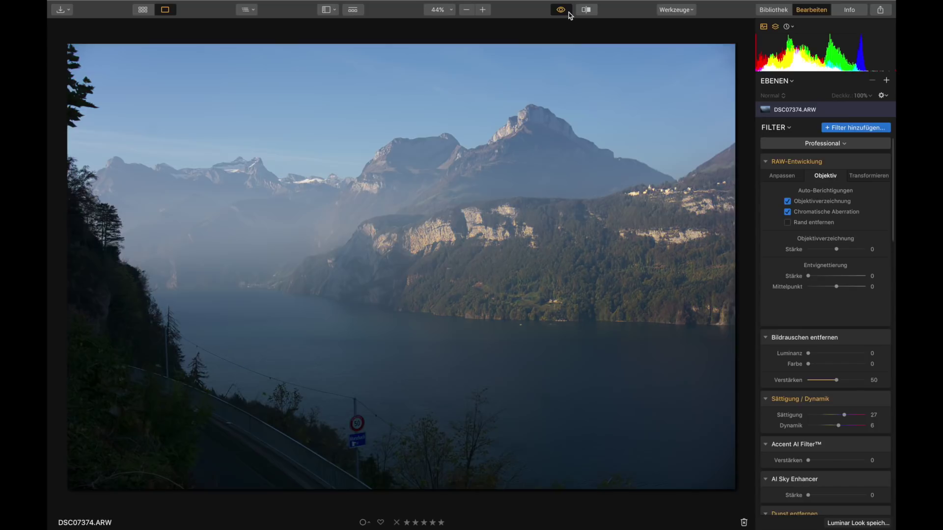
left_click(570, 15)
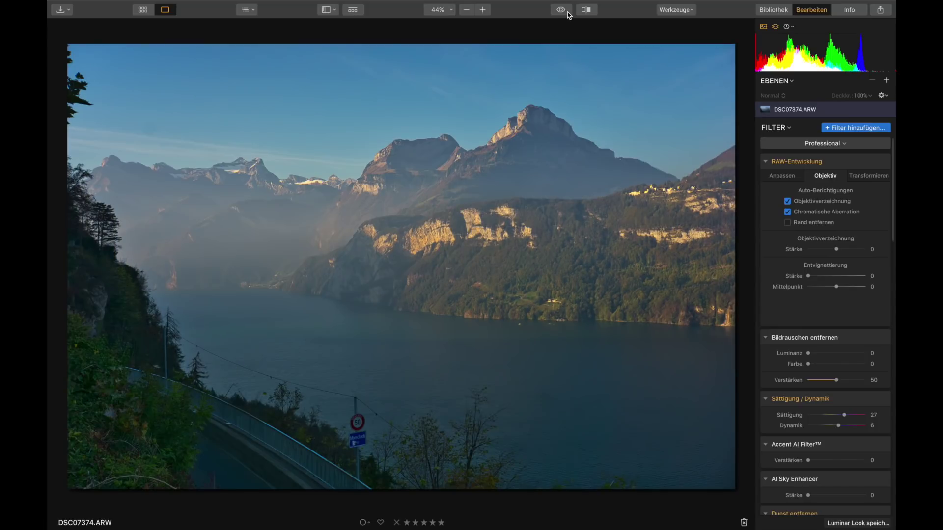
left_click(568, 15)
left_click(568, 15)
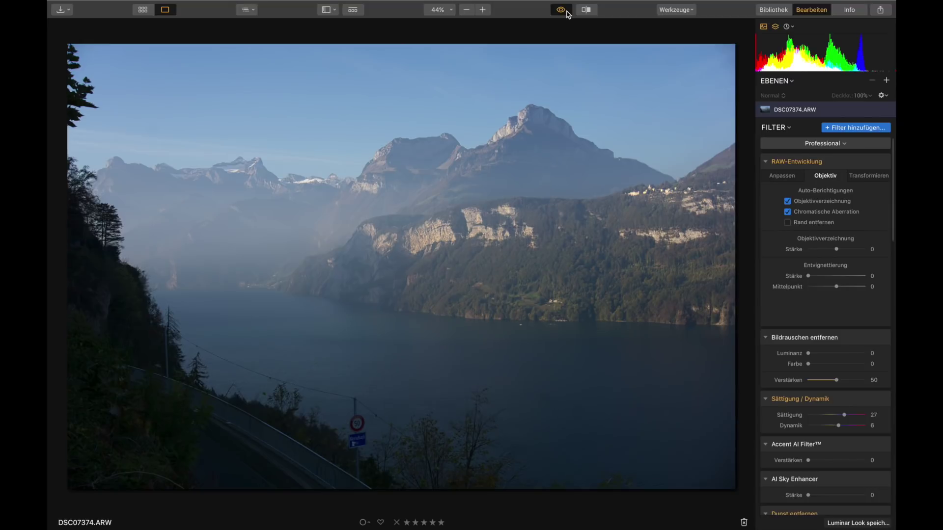
Step: Compare the edit with a sliding Vorher/Danach split, then bring up the Werkzeuge list
left_click(568, 15)
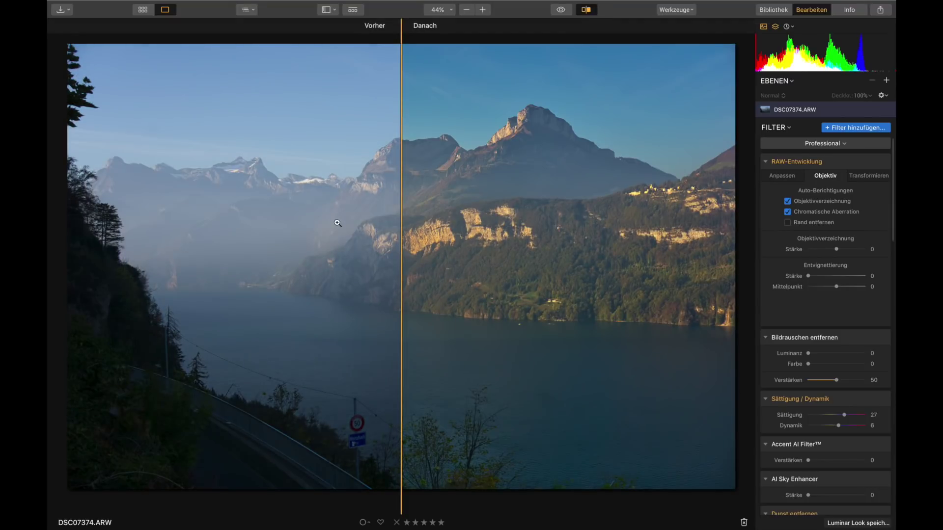
mouse_move(401, 222)
left_mouse_down()
mouse_move(680, 216)
mouse_move(98, 216)
mouse_move(701, 211)
mouse_move(422, 205)
left_mouse_up()
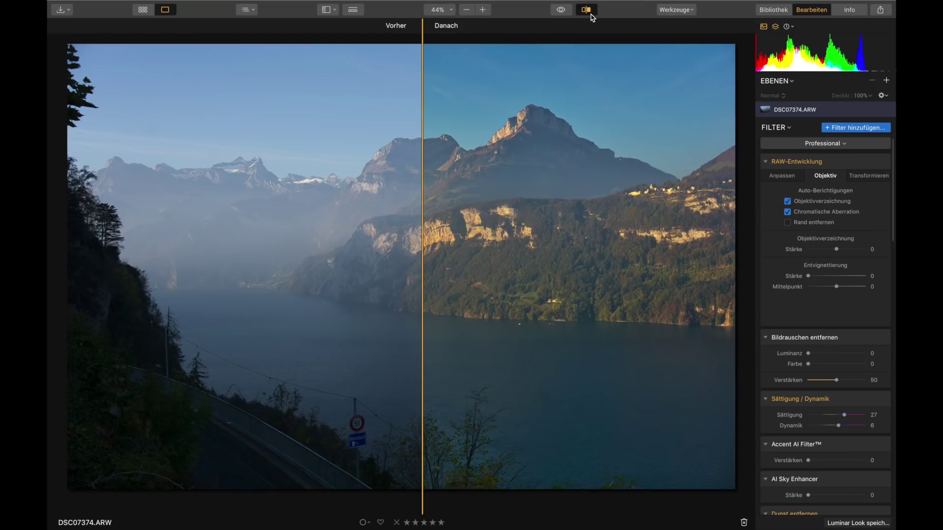
left_click(589, 13)
left_click(694, 11)
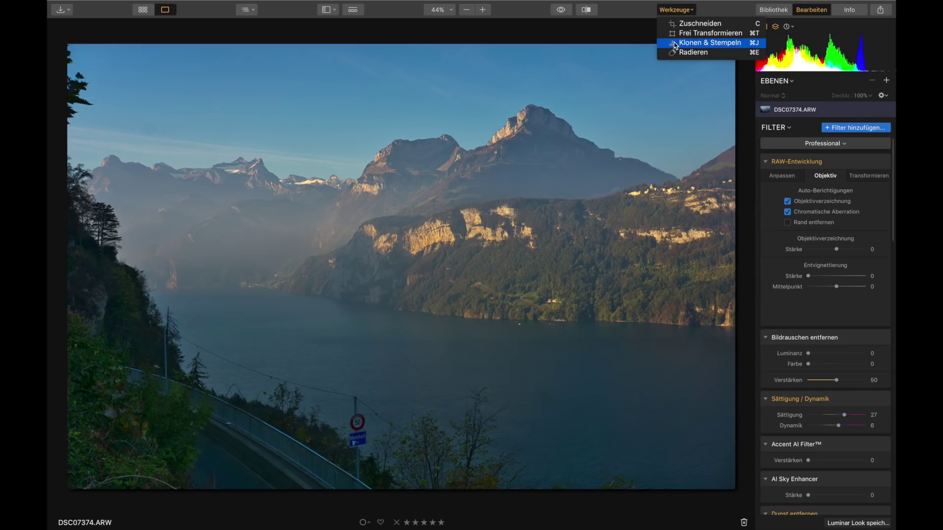
Step: Clone-stamp the sky with an enlarged brush, adding a Klonen & Stempeln layer
left_click(674, 45)
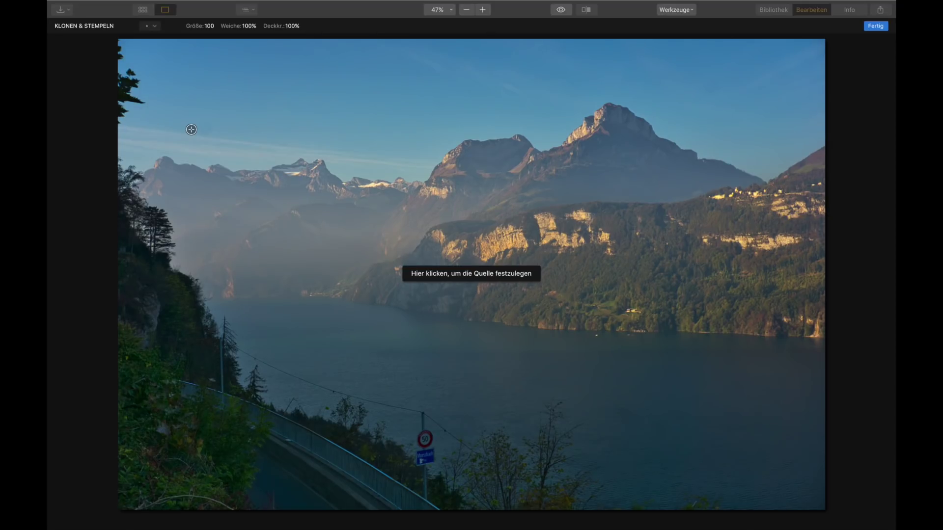
scroll(191, 128, "up", 3)
scroll(192, 129, "up", 2)
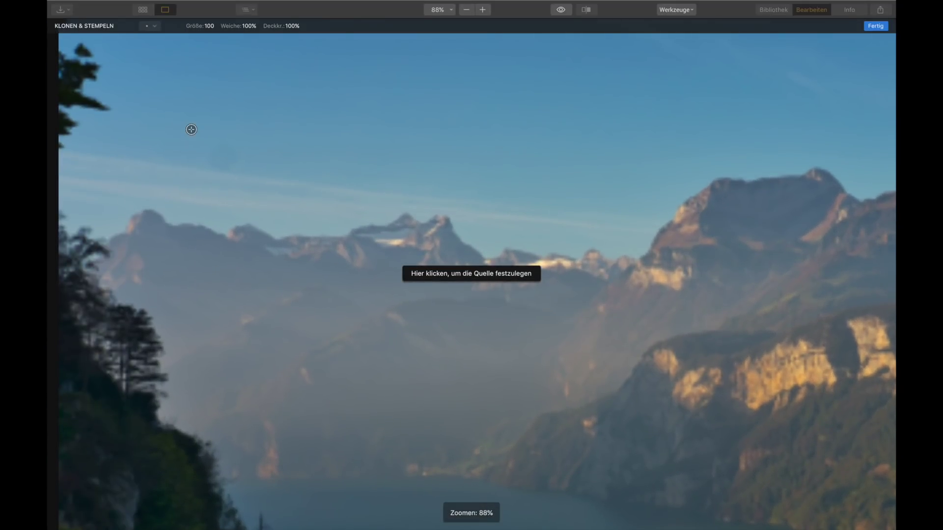
left_click(159, 27)
left_click_drag(172, 57, 182, 57)
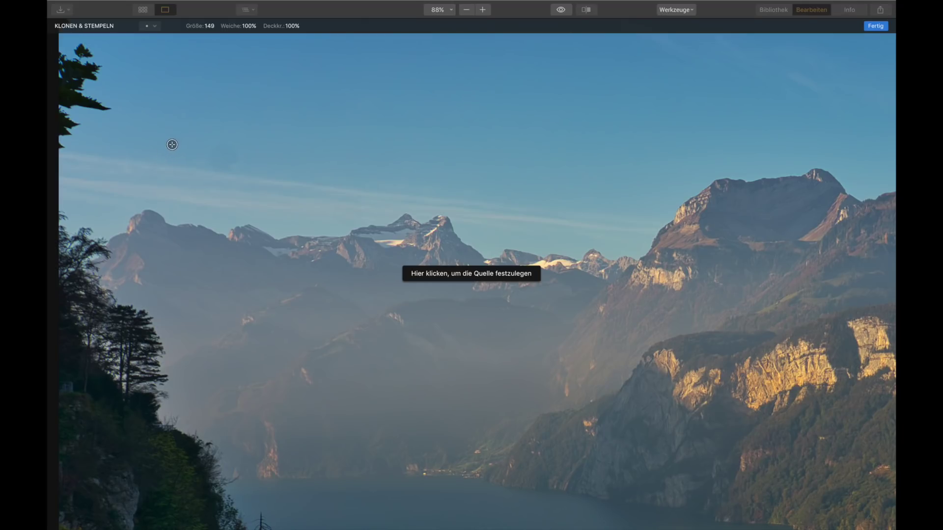
left_click(172, 144)
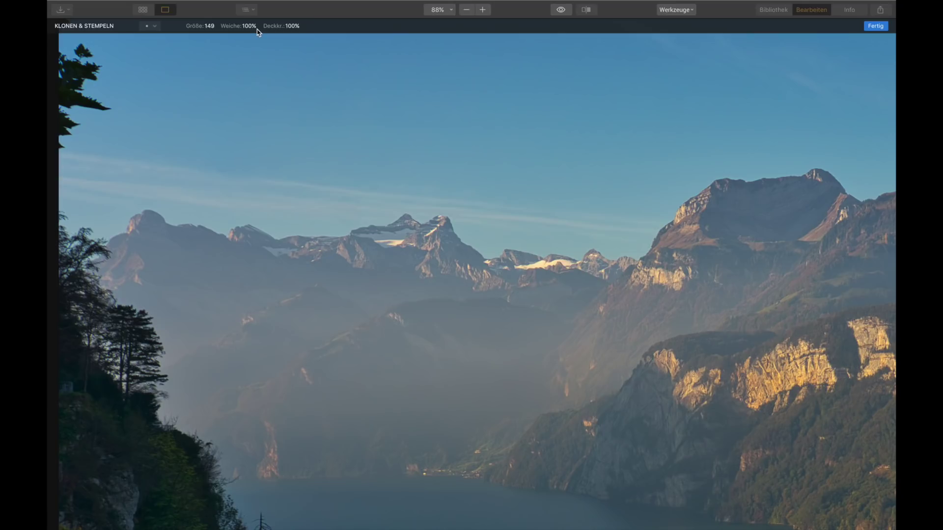
left_click(876, 26)
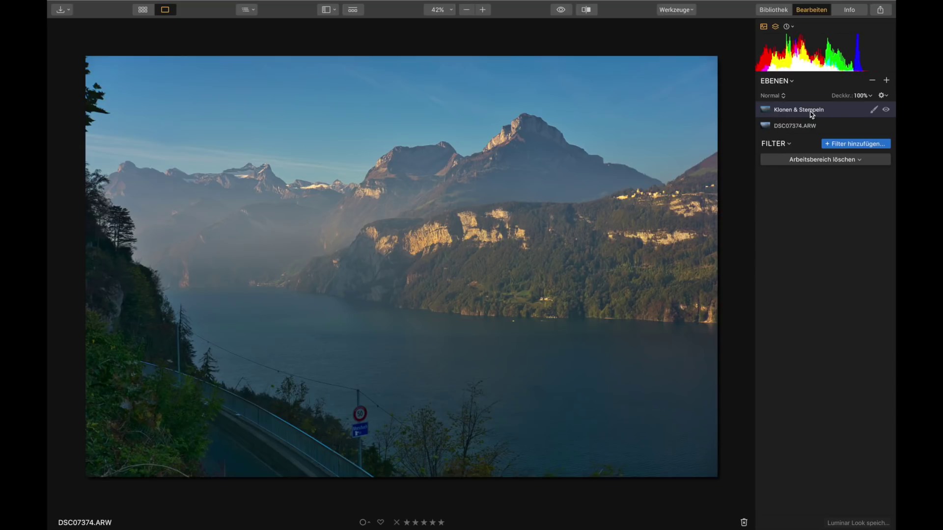
Step: Select the DSC07374.ARW layer and show masking options for its Sättigung / Dynamik filter
left_click(787, 129)
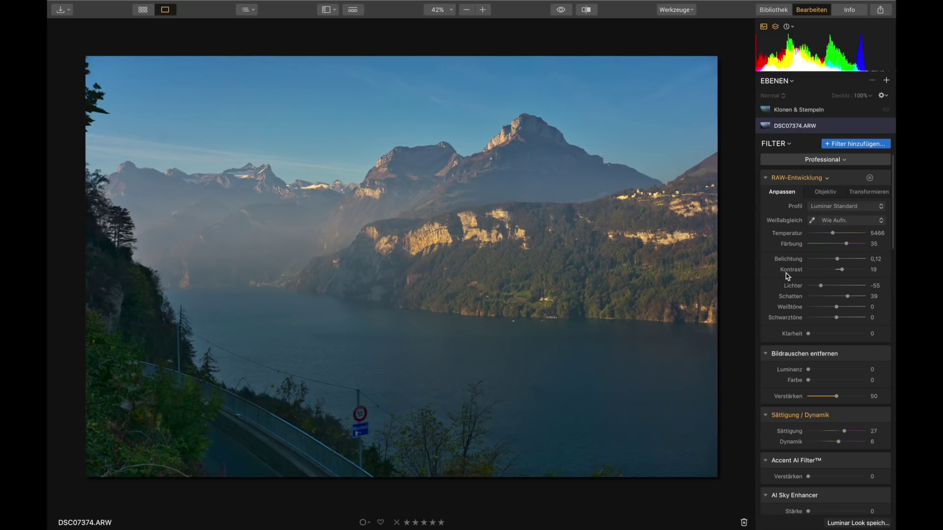
mouse_move(799, 110)
left_click(740, 110)
scroll(792, 242, "down", 2)
scroll(791, 240, "down", 2)
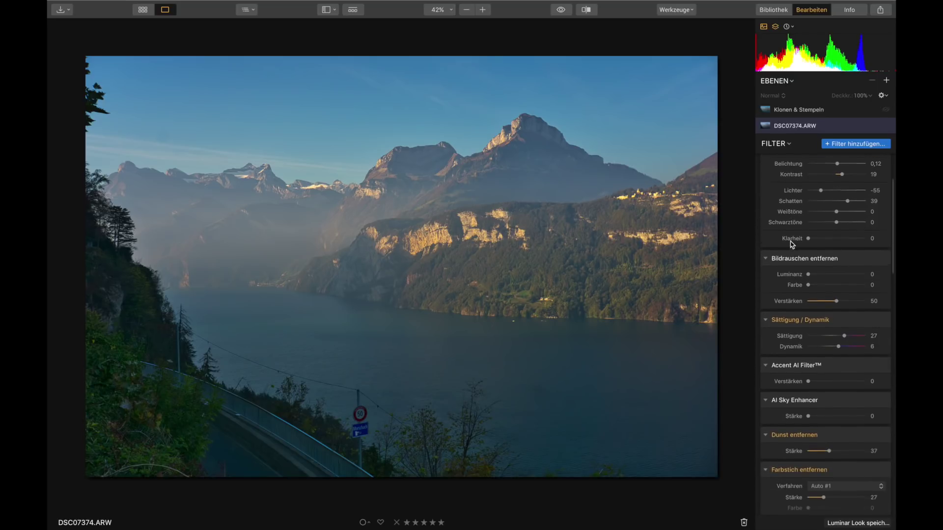
scroll(792, 251, "down", 1)
scroll(785, 311, "down", 1)
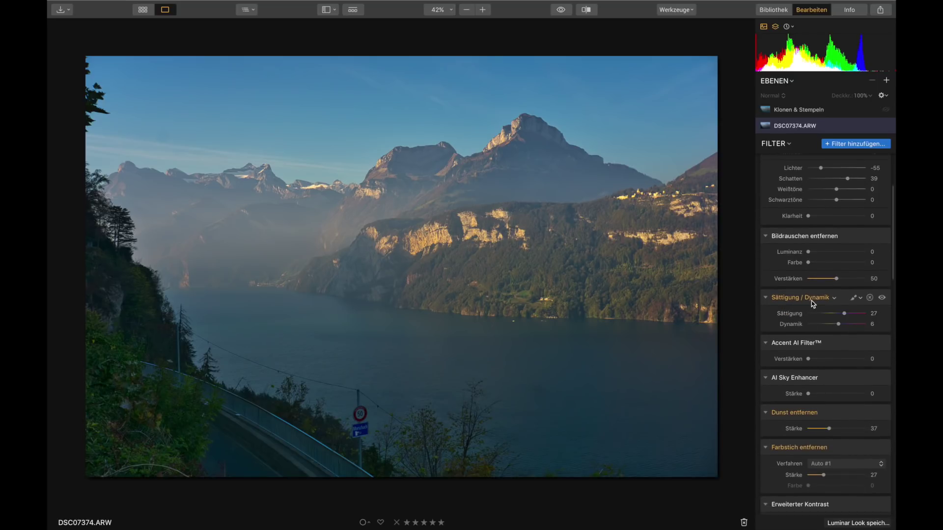
left_click(859, 299)
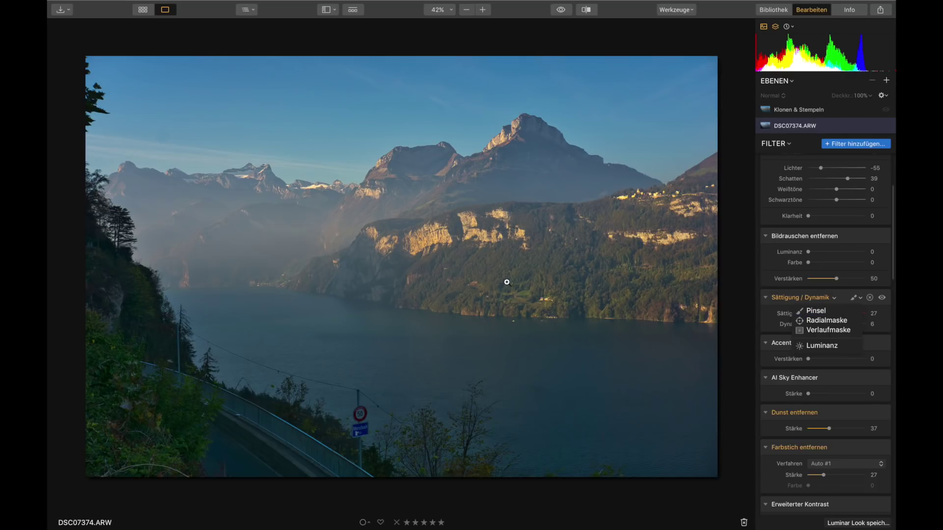
Step: Paint a Pinsel mask for the saturation filter over the mountains
left_click(824, 313)
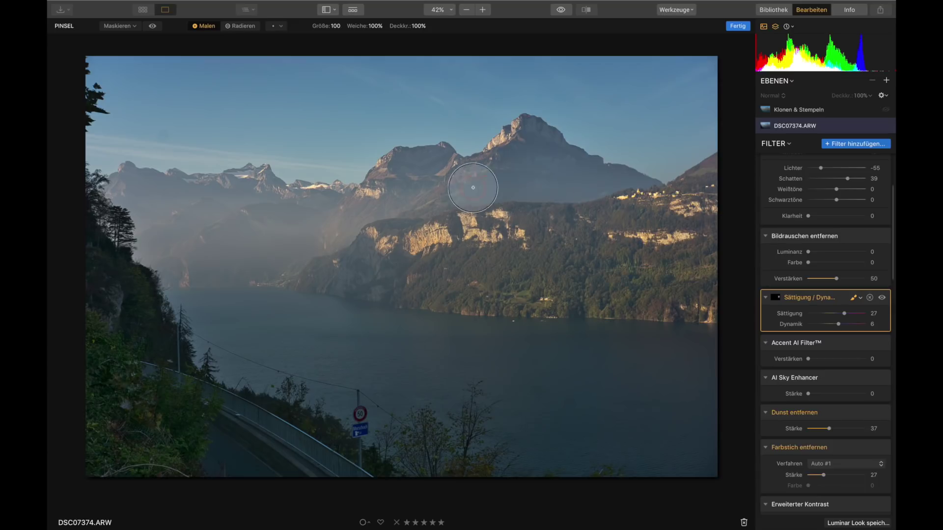
left_click(695, 219)
left_click_drag(695, 219, 700, 274)
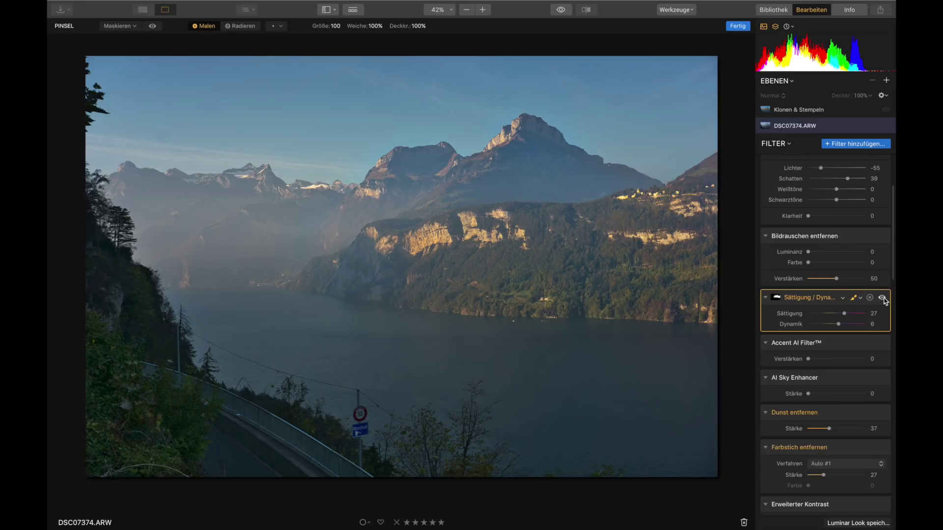
left_click(883, 298)
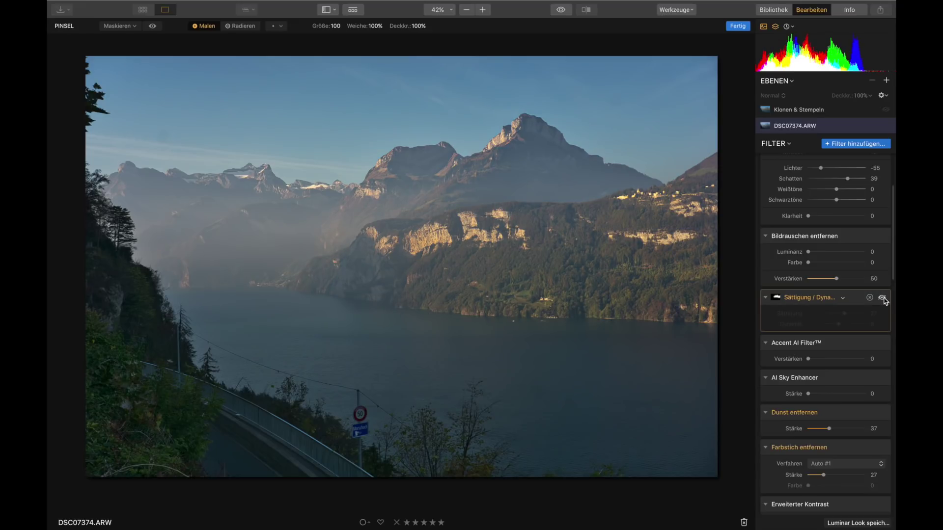
left_click(883, 298)
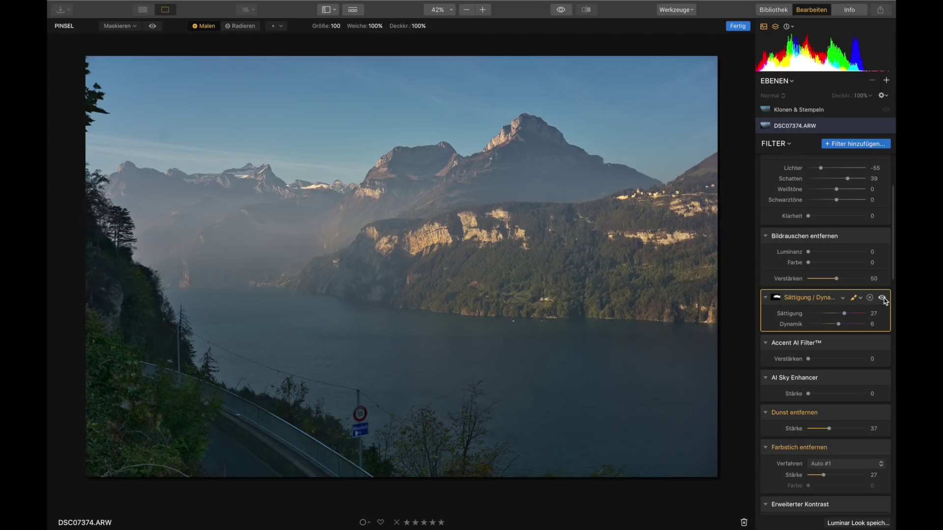
Step: Raise Sättigung from 27 to 62 and toggle the filter to compare
left_click_drag(844, 314, 855, 314)
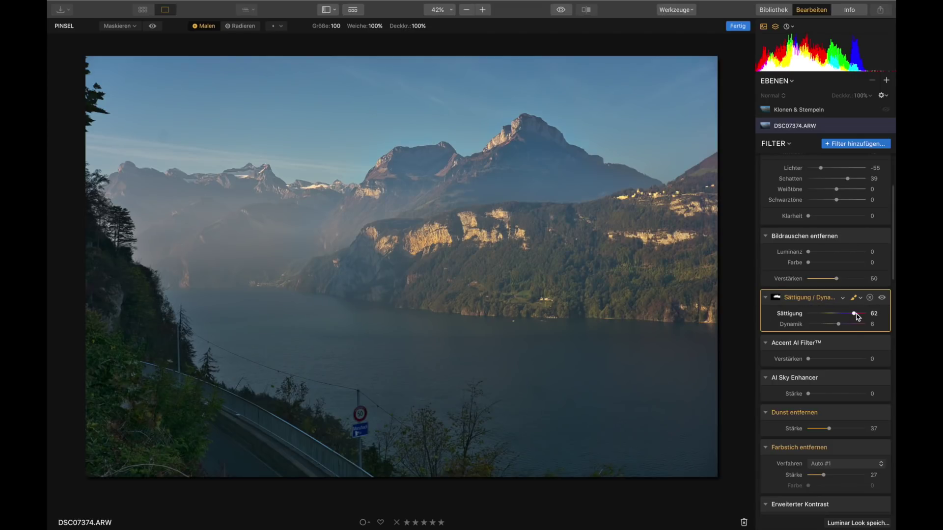
left_click(883, 298)
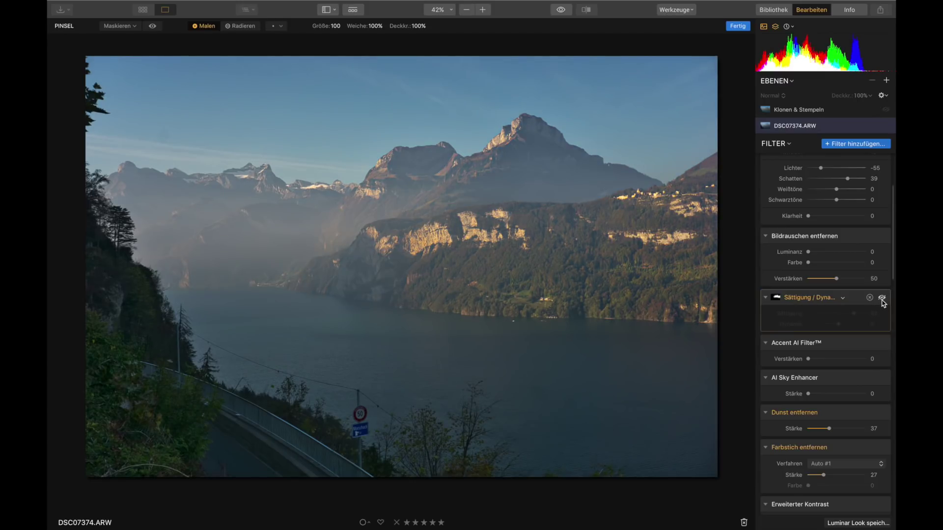
left_click(882, 298)
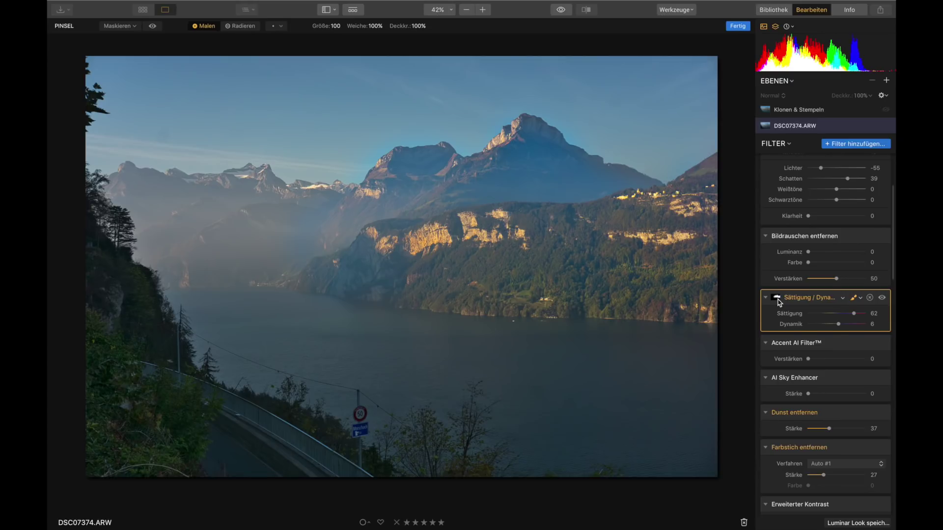
scroll(777, 302, "down", 2)
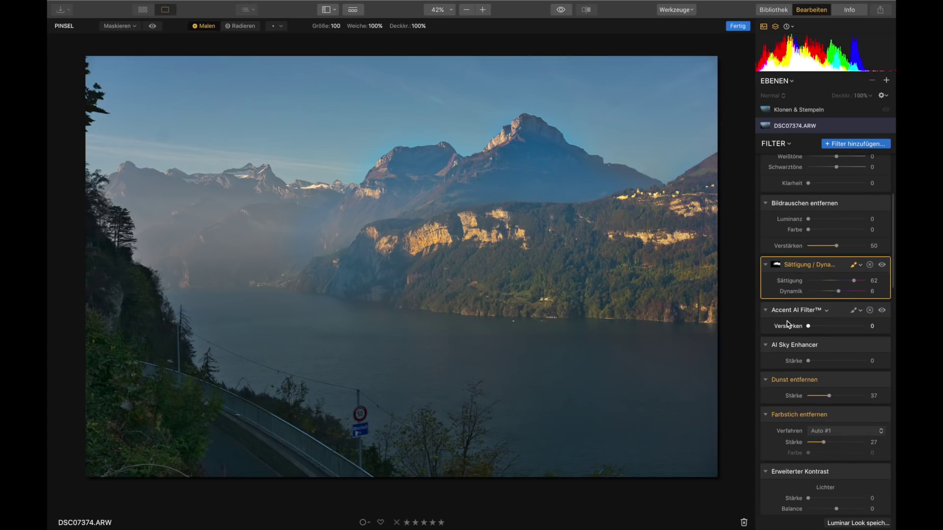
scroll(788, 324, "down", 1)
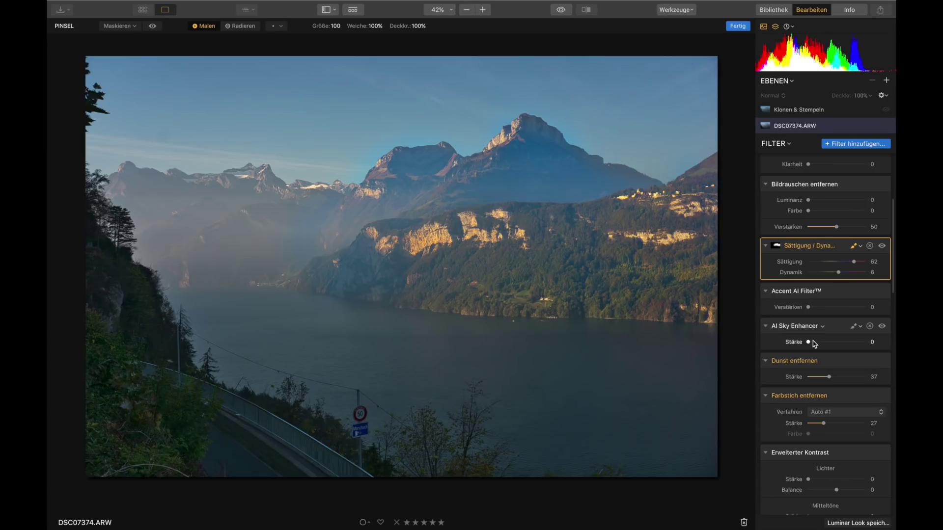
Step: Revert the lake photo to the 'Original' state in the Verlauf history list
left_click(788, 27)
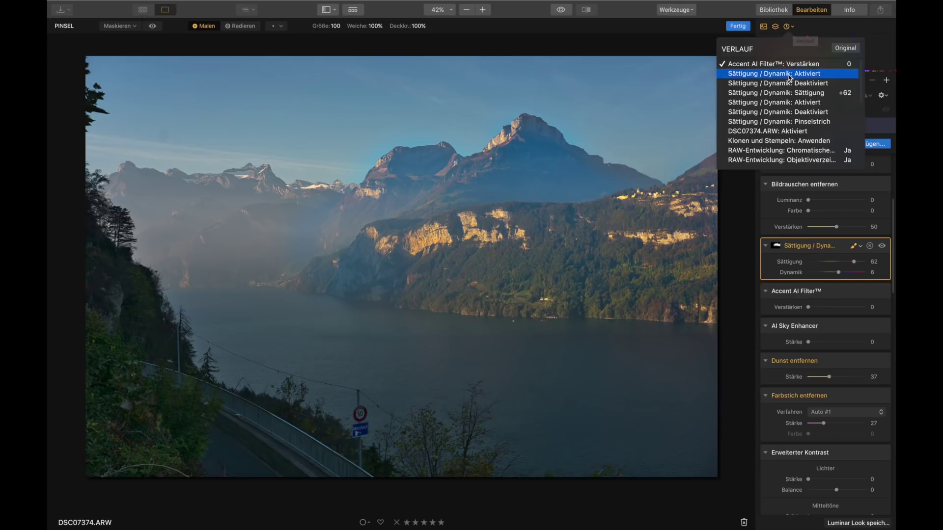
scroll(788, 99, "down", 3)
scroll(788, 105, "down", 3)
scroll(787, 105, "down", 1)
scroll(788, 105, "down", 3)
scroll(788, 105, "down", 1)
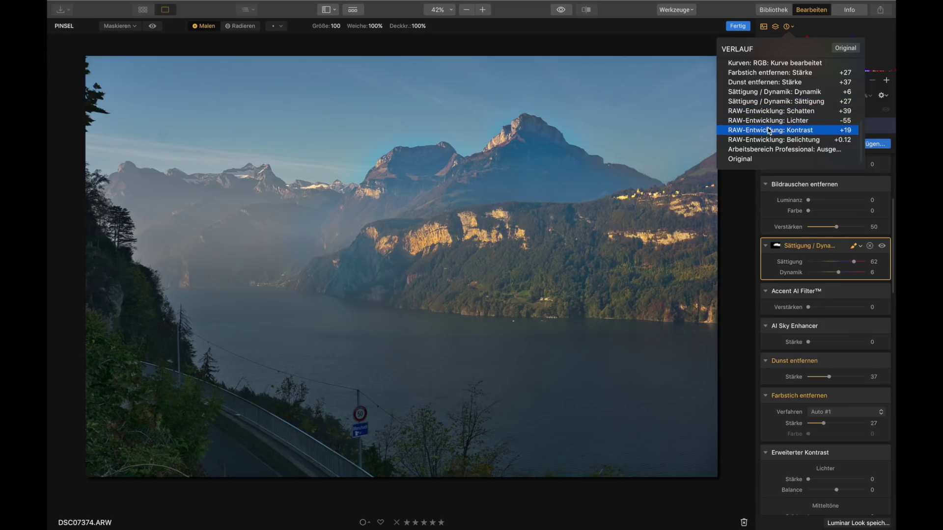
left_click(771, 159)
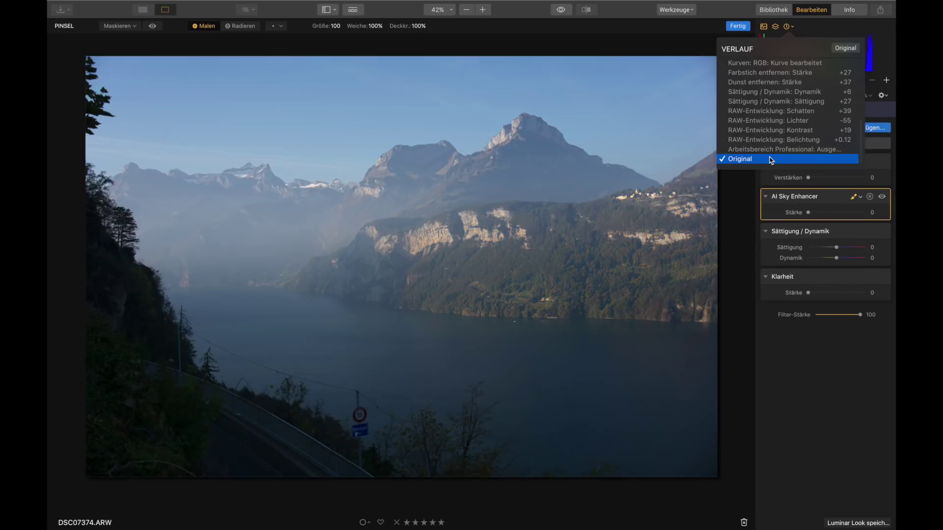
Step: Set Accent AI and AI Sky Enhancer to 100, brushing the sky effect over the upper sky
left_click(846, 364)
left_click_drag(808, 178, 878, 181)
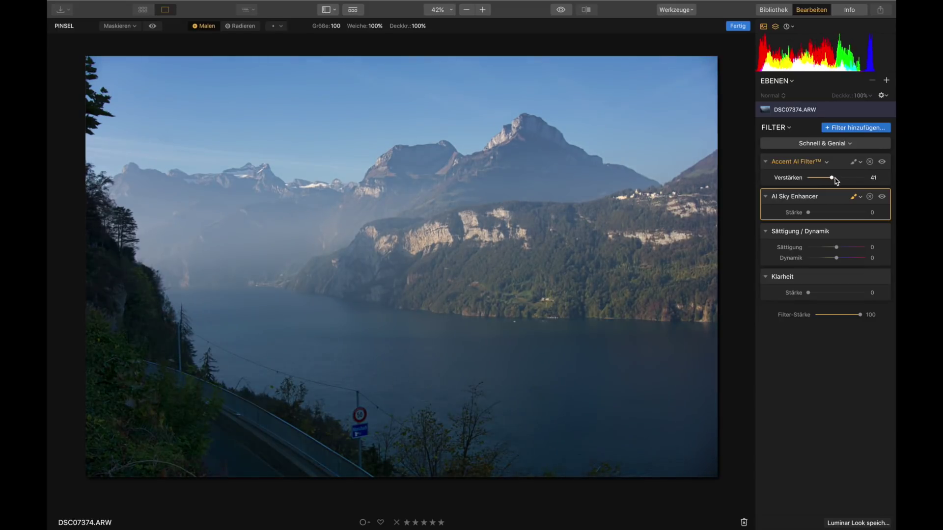
mouse_move(872, 186)
left_mouse_down()
mouse_move(818, 189)
mouse_move(884, 196)
mouse_move(819, 188)
mouse_move(868, 195)
mouse_move(833, 186)
mouse_move(873, 182)
left_mouse_up()
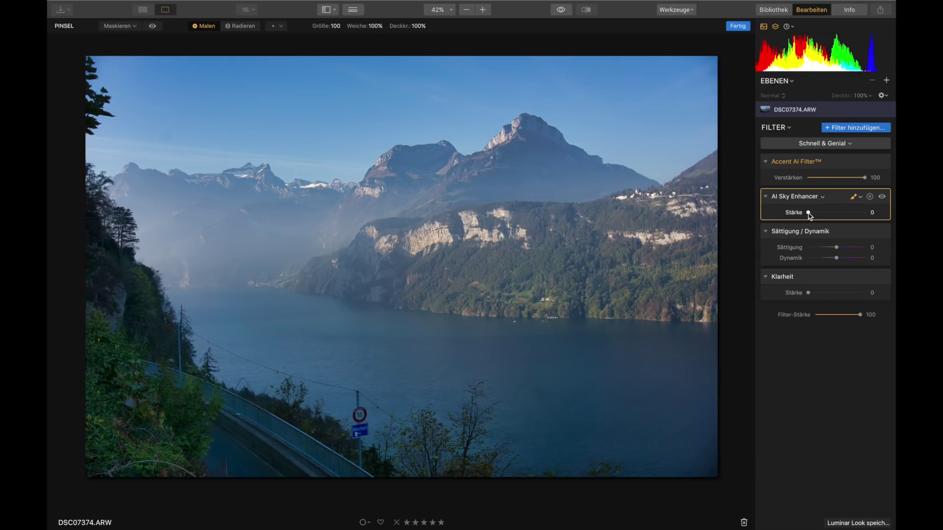
left_click_drag(809, 213, 873, 219)
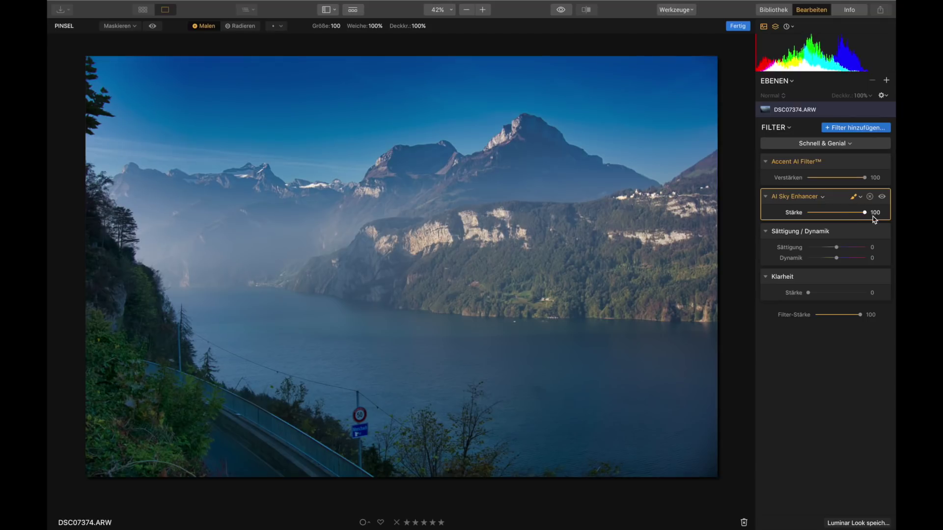
mouse_move(427, 117)
left_mouse_down()
mouse_move(375, 157)
mouse_move(674, 110)
left_mouse_up()
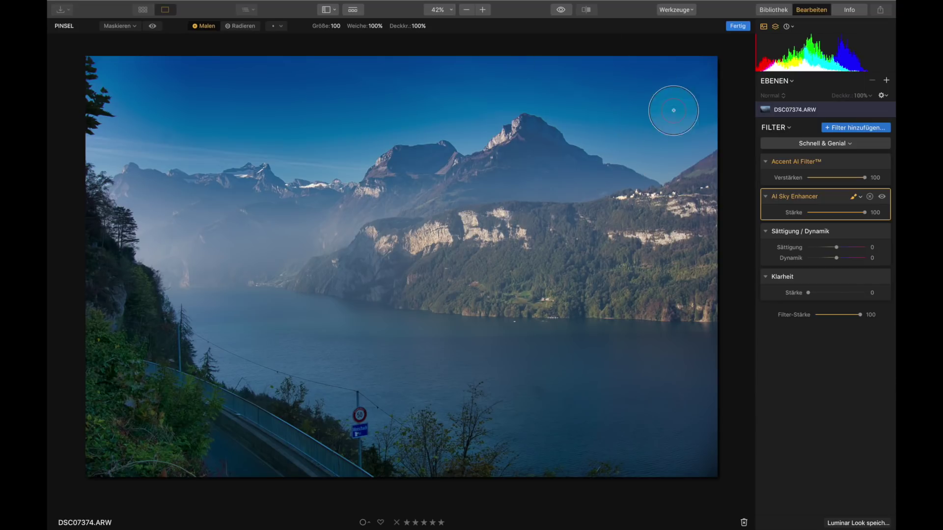
Step: Add the Sonnenstrahlen filter from the Kreativ section of the Filterkatalog
key("Return")
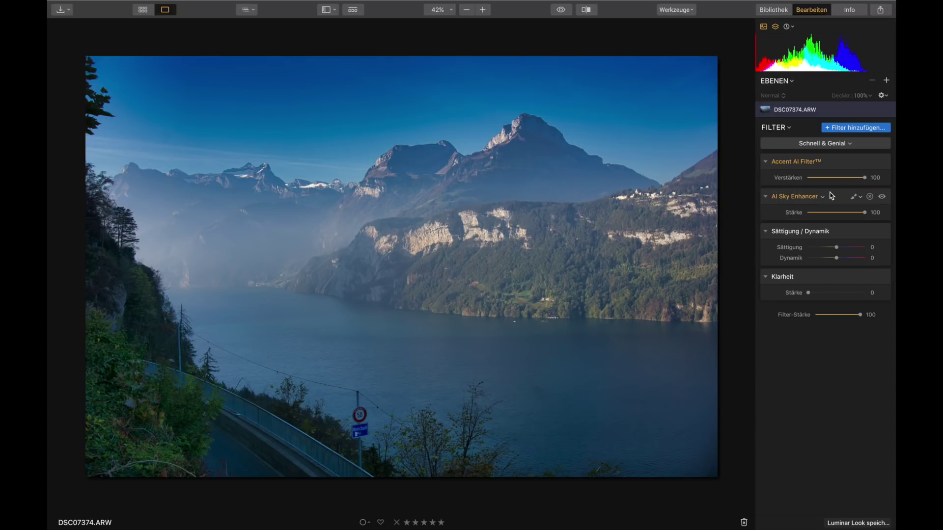
left_click(831, 129)
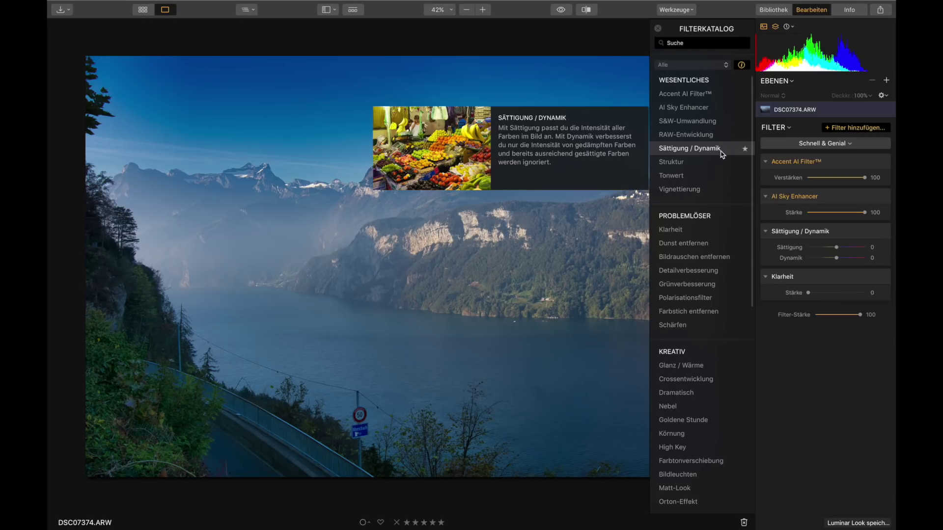
scroll(720, 167, "down", 2)
scroll(720, 167, "down", 3)
scroll(719, 167, "down", 3)
scroll(720, 167, "down", 3)
scroll(719, 167, "down", 3)
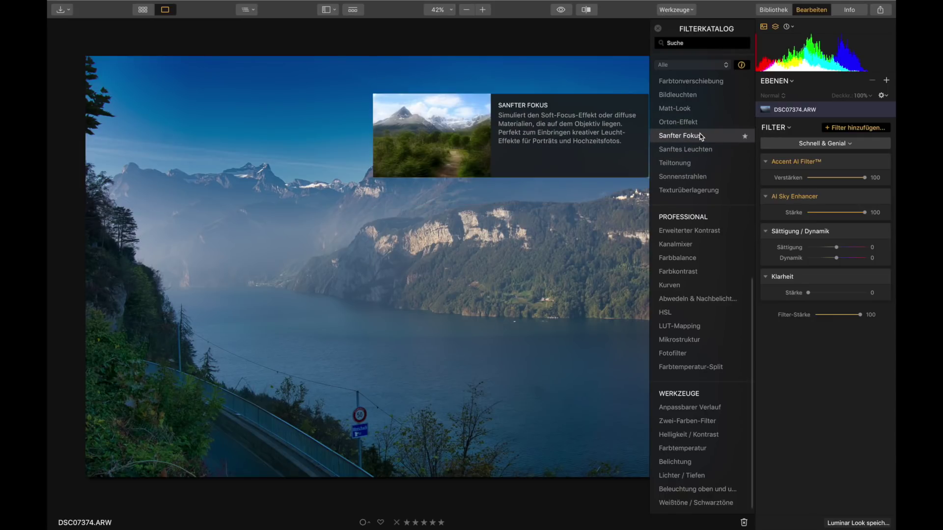
scroll(702, 136, "up", 1)
scroll(702, 132, "up", 1)
scroll(703, 122, "up", 2)
scroll(705, 115, "up", 1)
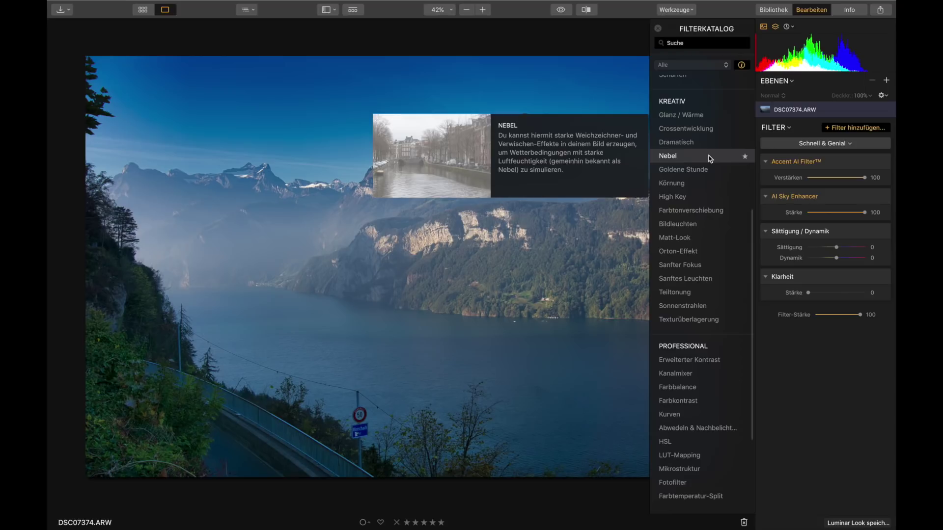
scroll(709, 158, "up", 1)
scroll(709, 160, "up", 3)
scroll(710, 162, "up", 1)
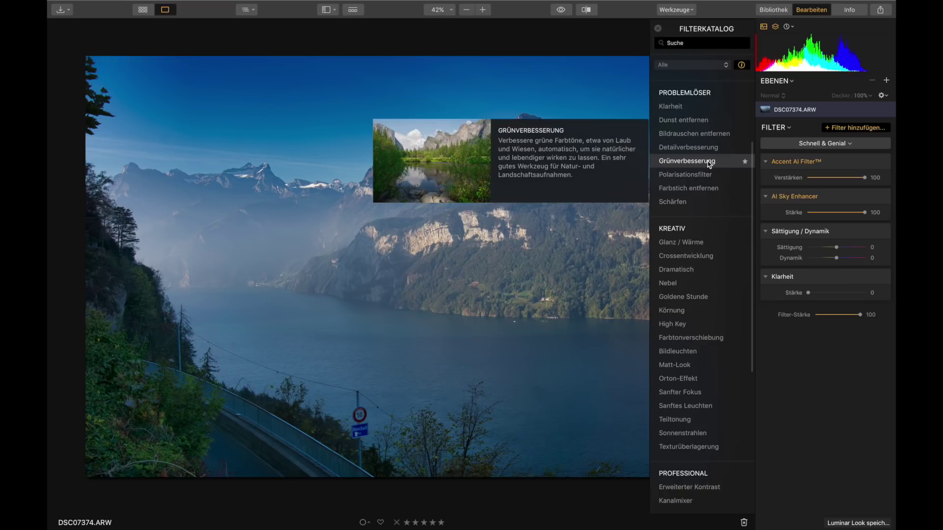
scroll(709, 163, "up", 3)
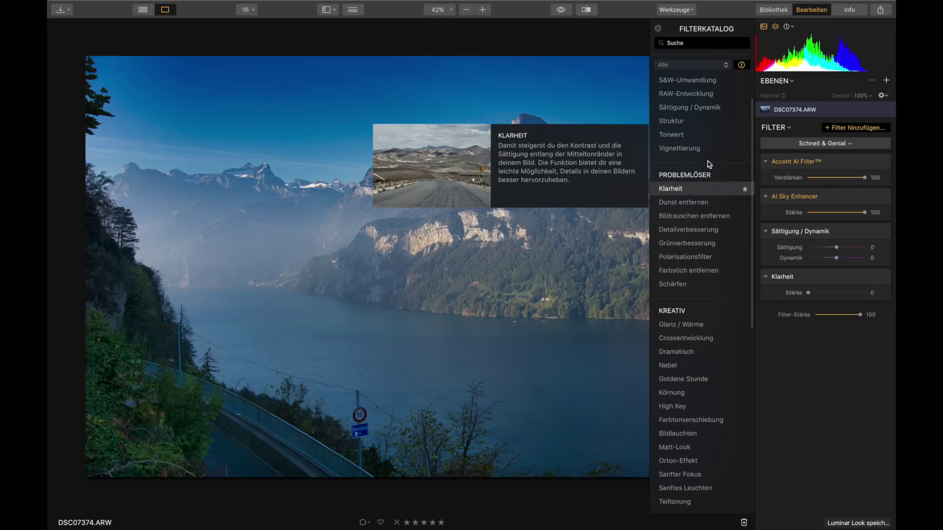
scroll(709, 163, "down", 5)
scroll(709, 163, "down", 2)
scroll(709, 291, "down", 4)
scroll(711, 290, "down", 2)
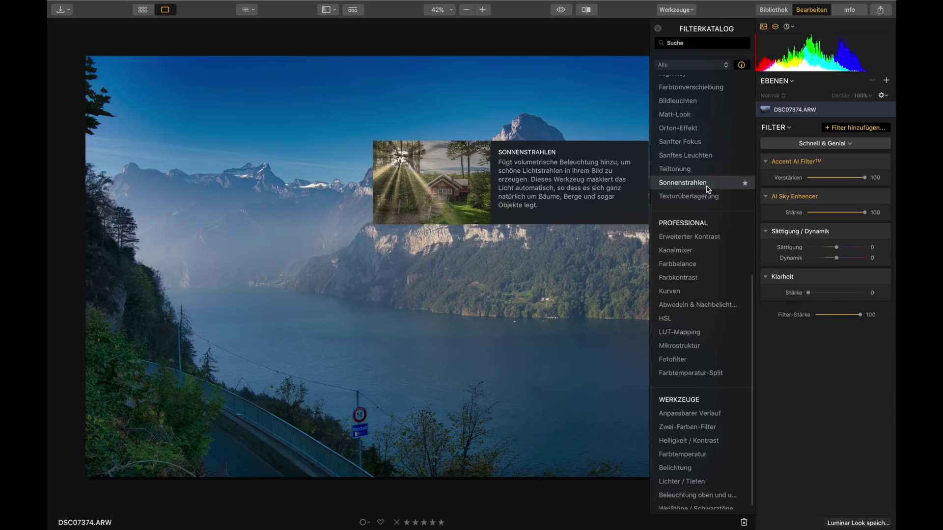
left_click(707, 187)
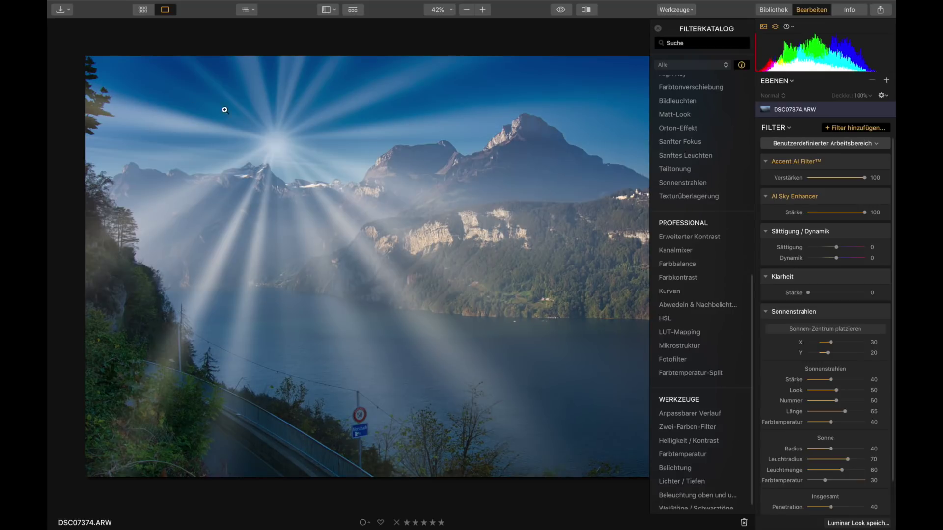
Step: Place the sun centre behind the central mountain peak
mouse_move(824, 329)
left_click(797, 330)
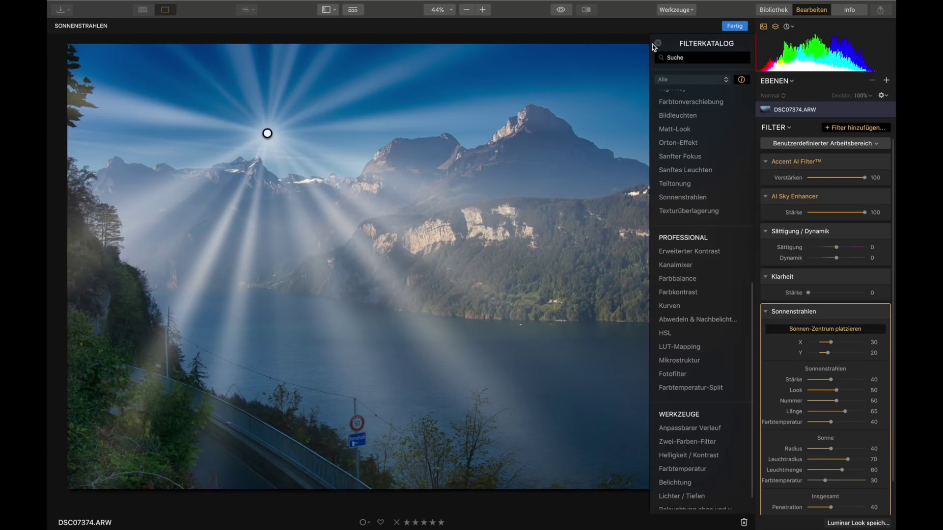
left_click(658, 45)
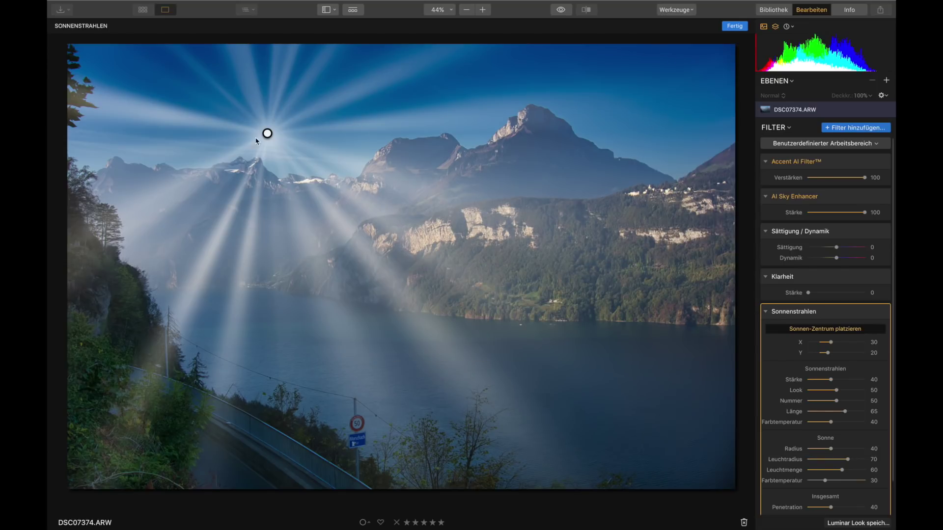
mouse_move(266, 134)
left_mouse_down()
mouse_move(181, 118)
mouse_move(518, 116)
mouse_move(473, 139)
left_mouse_up()
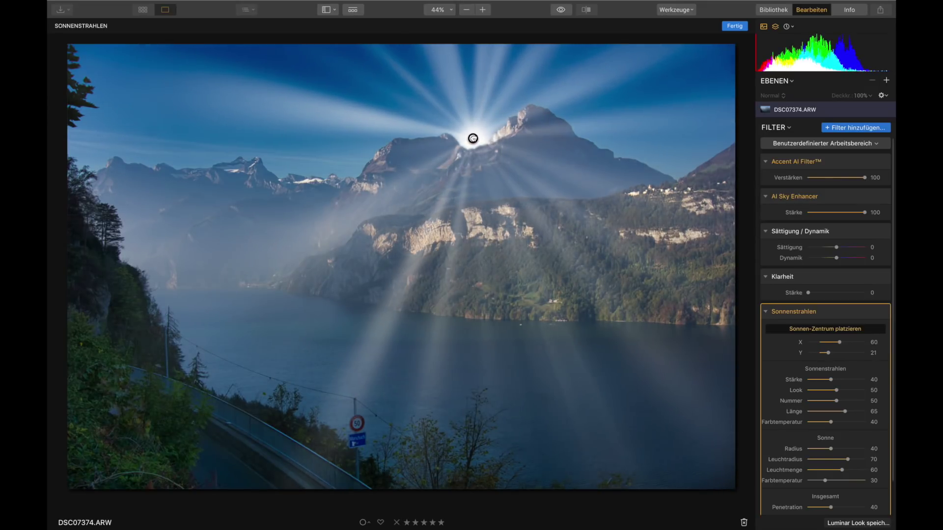
Step: Lower the rays' Nummer, Länge, Penetration and Stärke (to 21) and finish placement
scroll(817, 401, "down", 1)
left_click_drag(844, 399, 818, 388)
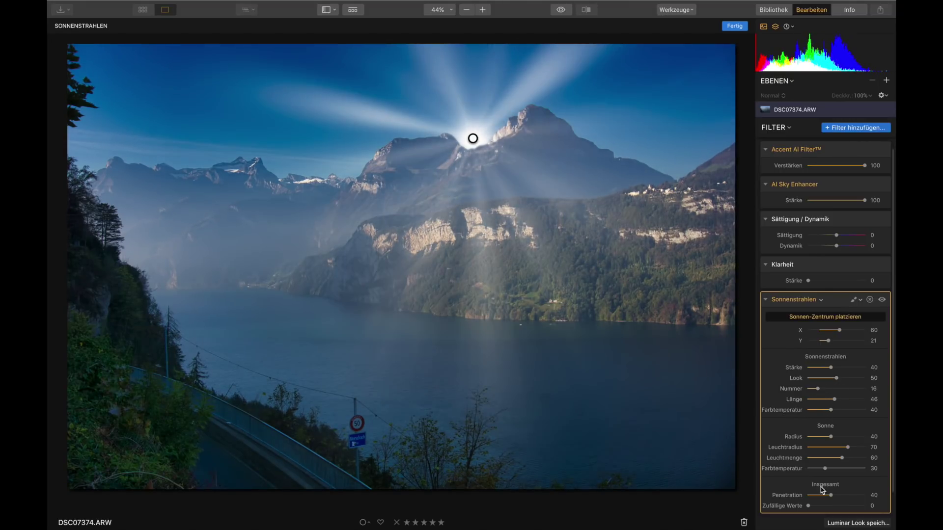
left_click_drag(831, 494, 828, 495)
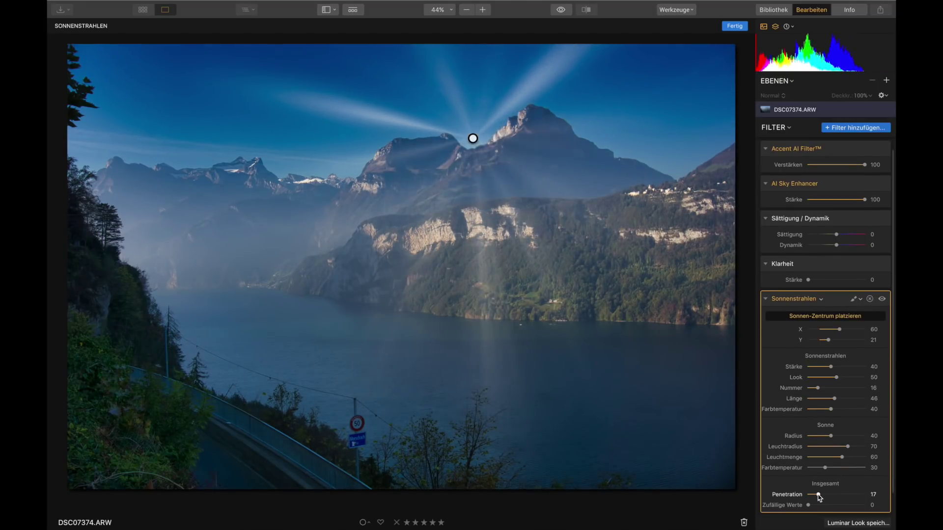
left_click_drag(831, 367, 820, 367)
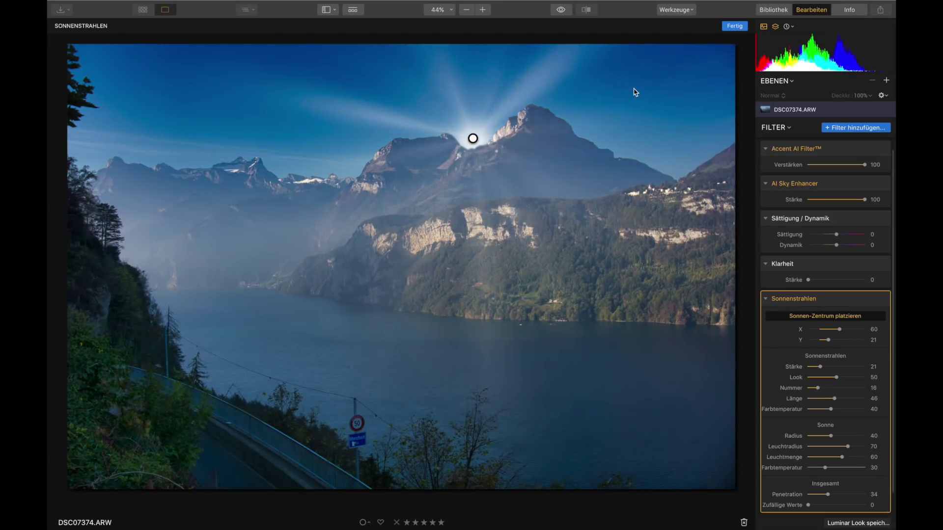
left_click(843, 317)
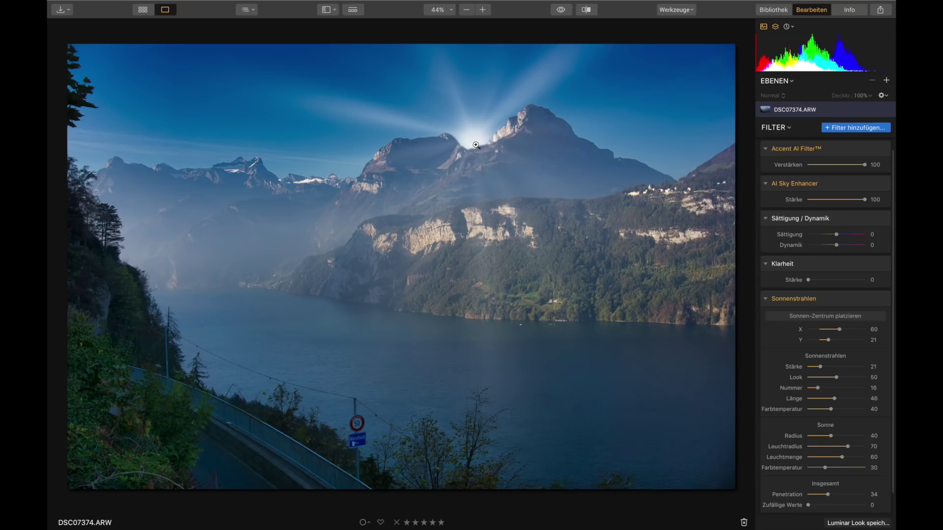
mouse_move(748, 272)
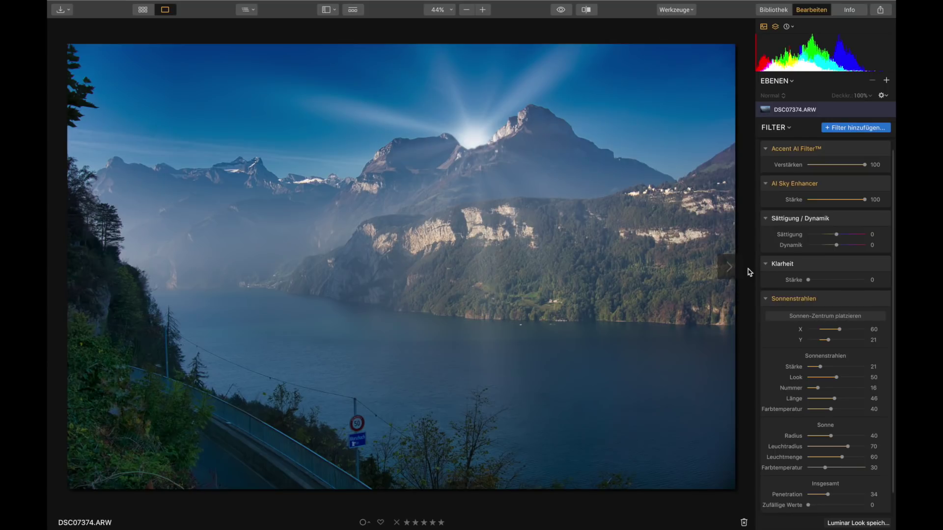
scroll(825, 320, "down", 3)
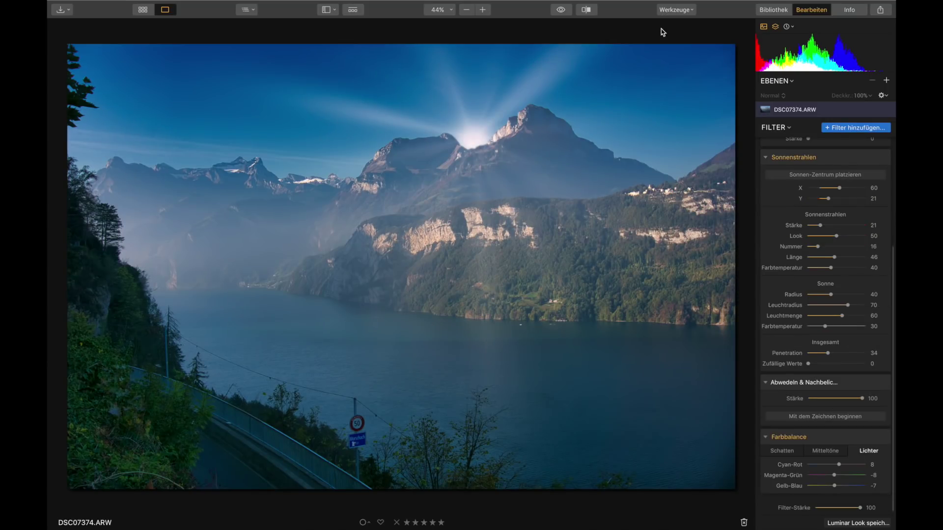
Step: Open DSC07255.ARW from the thumbnail grid view
left_click(144, 12)
double_click(344, 489)
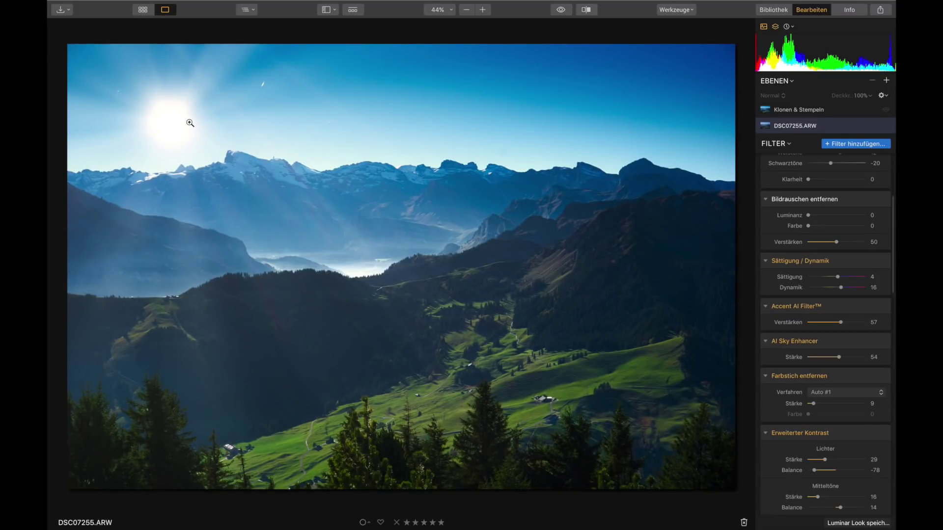
left_click(561, 10)
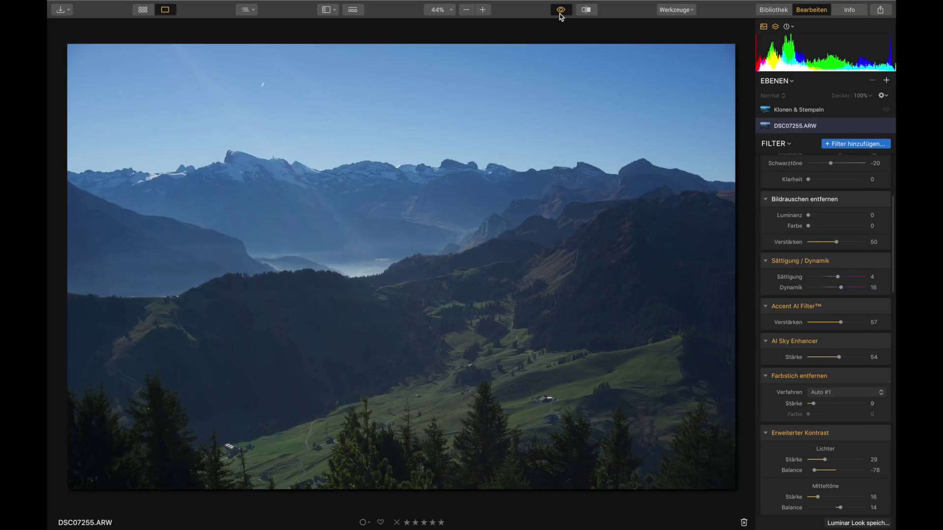
left_click(561, 10)
mouse_move(803, 199)
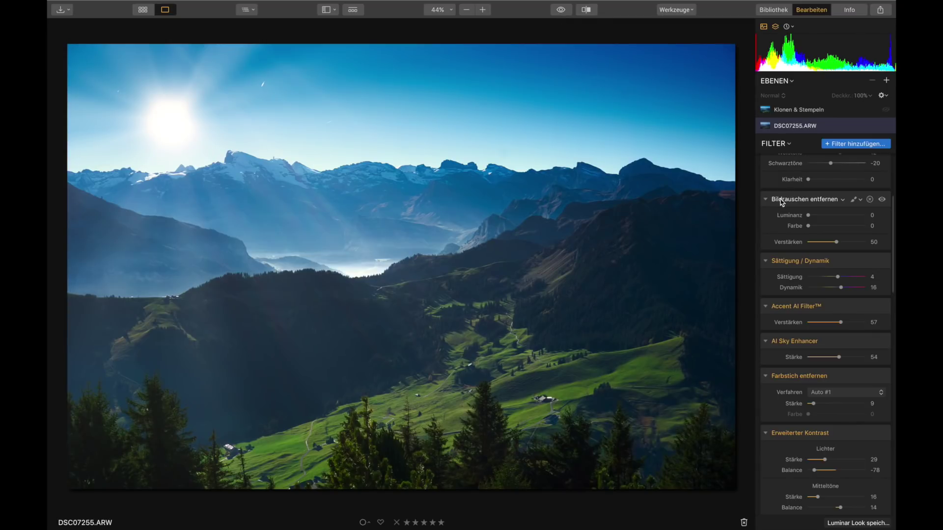
scroll(781, 195, "up", 2)
scroll(781, 191, "up", 5)
scroll(781, 189, "up", 3)
scroll(782, 187, "down", 5)
scroll(781, 187, "down", 8)
scroll(780, 185, "down", 3)
scroll(780, 184, "down", 5)
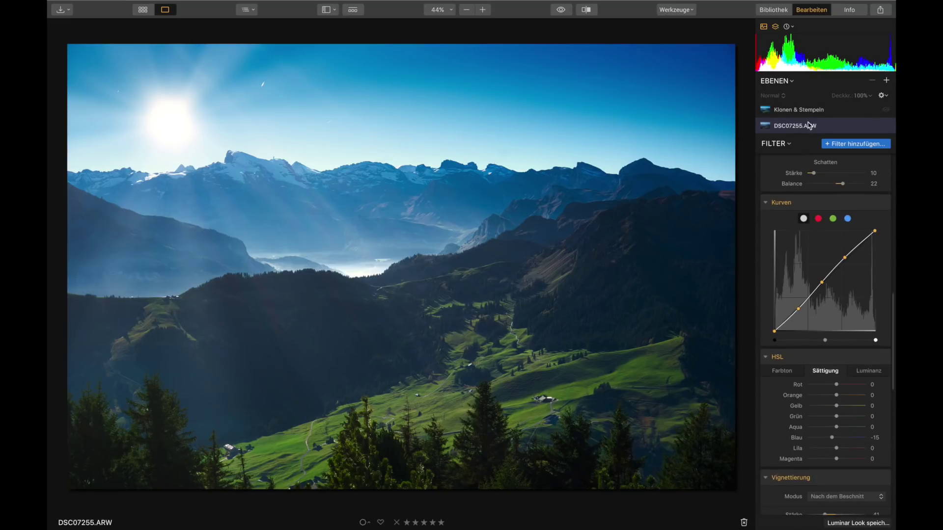
scroll(804, 162, "down", 2)
scroll(801, 246, "down", 4)
scroll(805, 260, "up", 3)
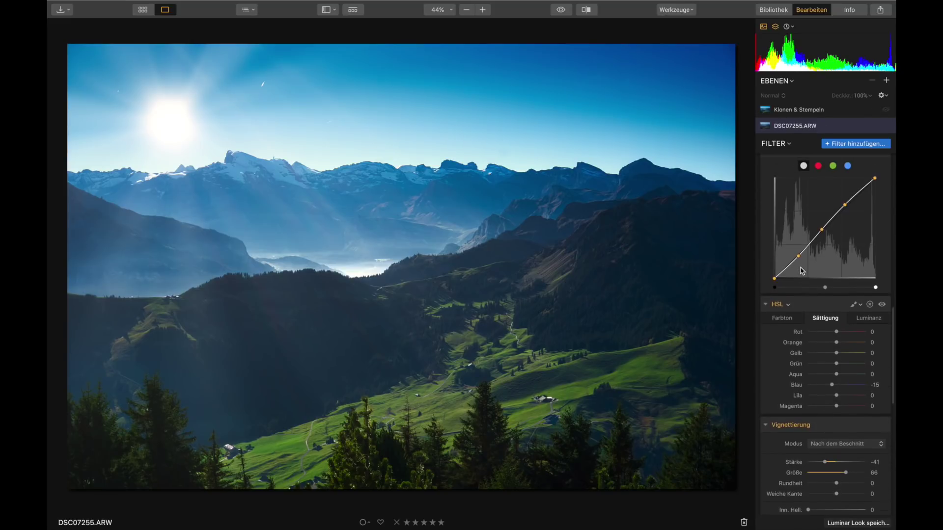
scroll(838, 216, "up", 2)
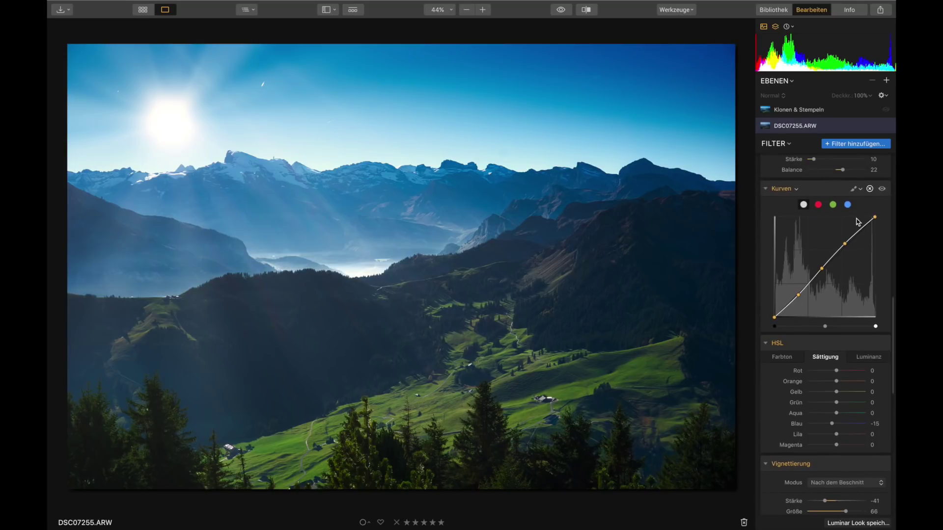
scroll(794, 251, "down", 3)
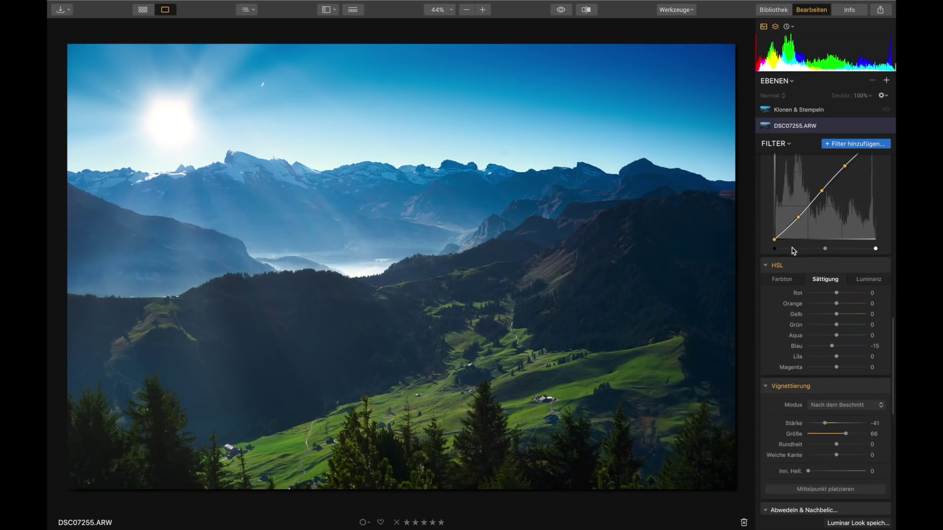